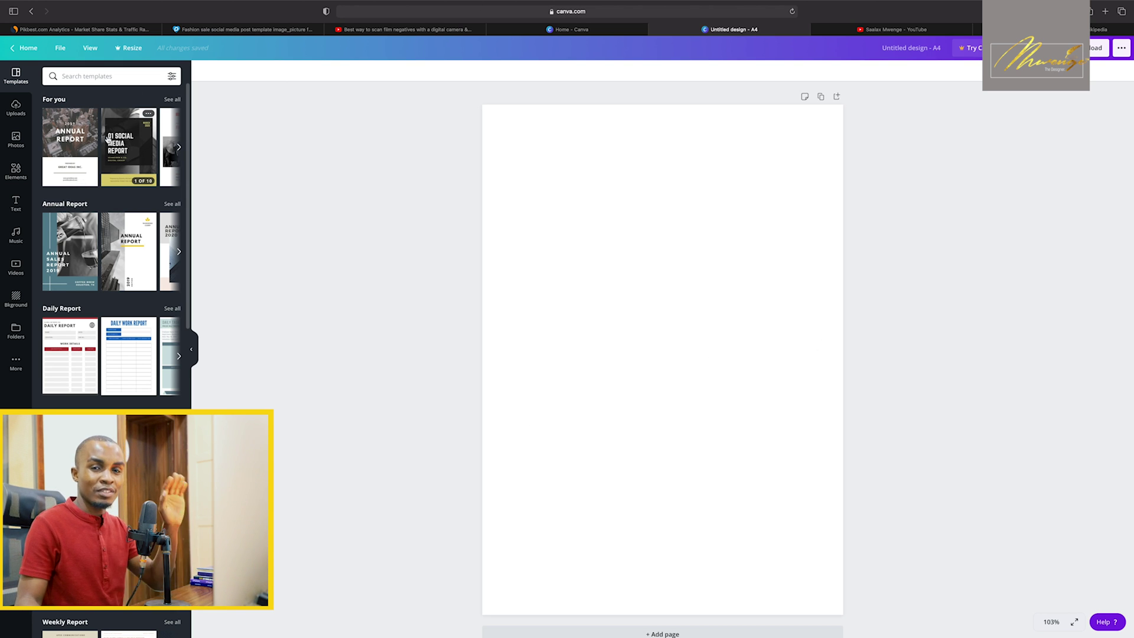
pyautogui.moveTo(108, 140)
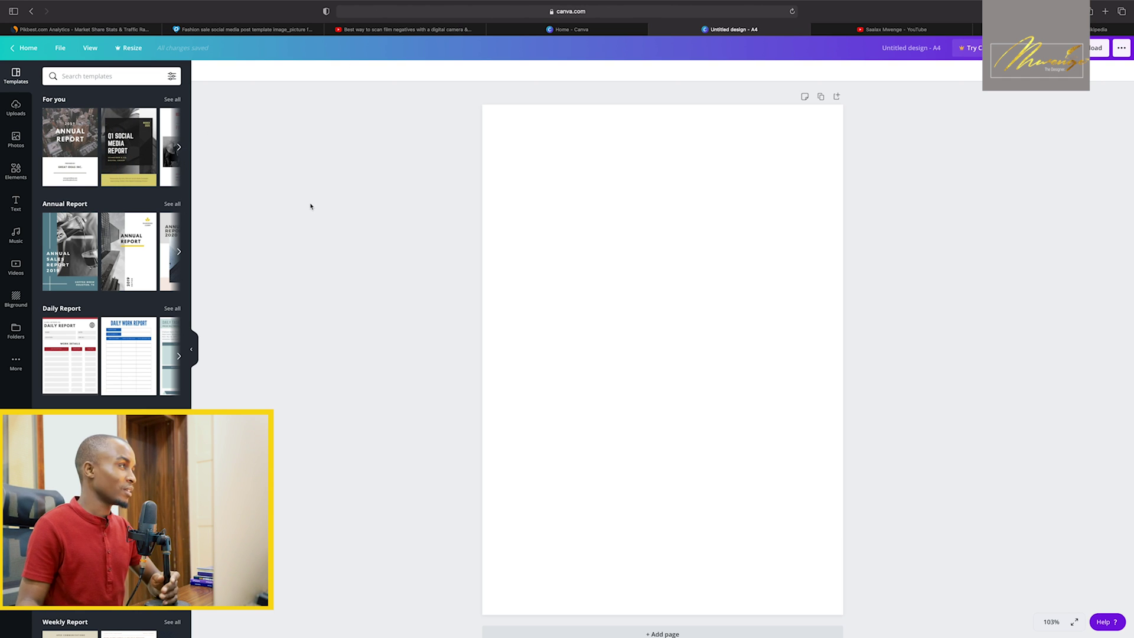
pyautogui.moveTo(87, 218)
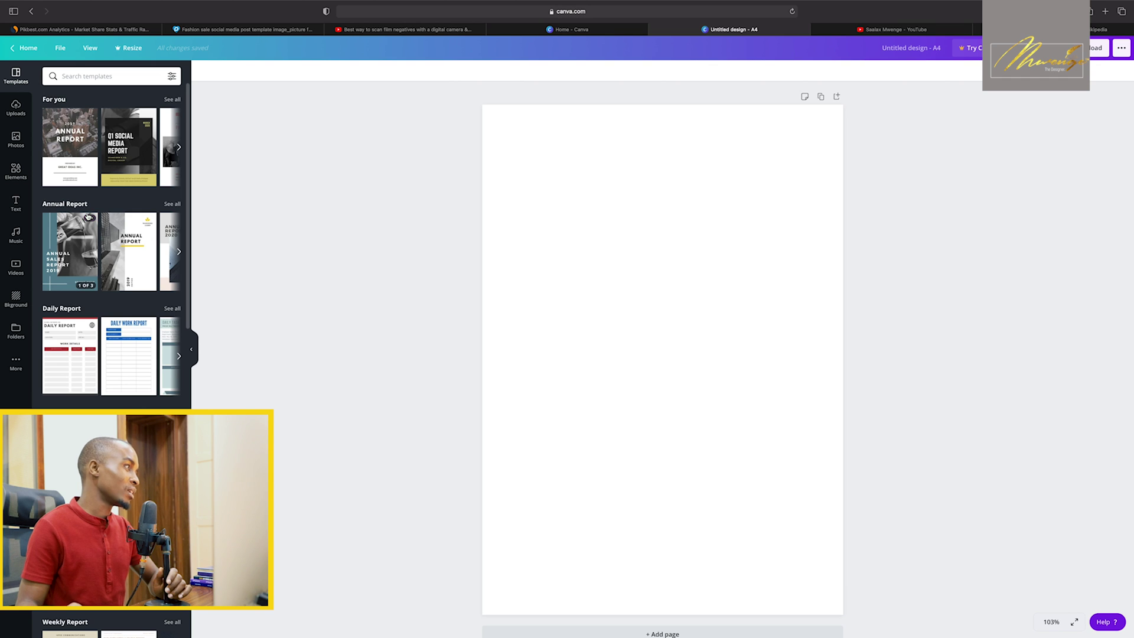
pyautogui.scroll(-4, 87, 218)
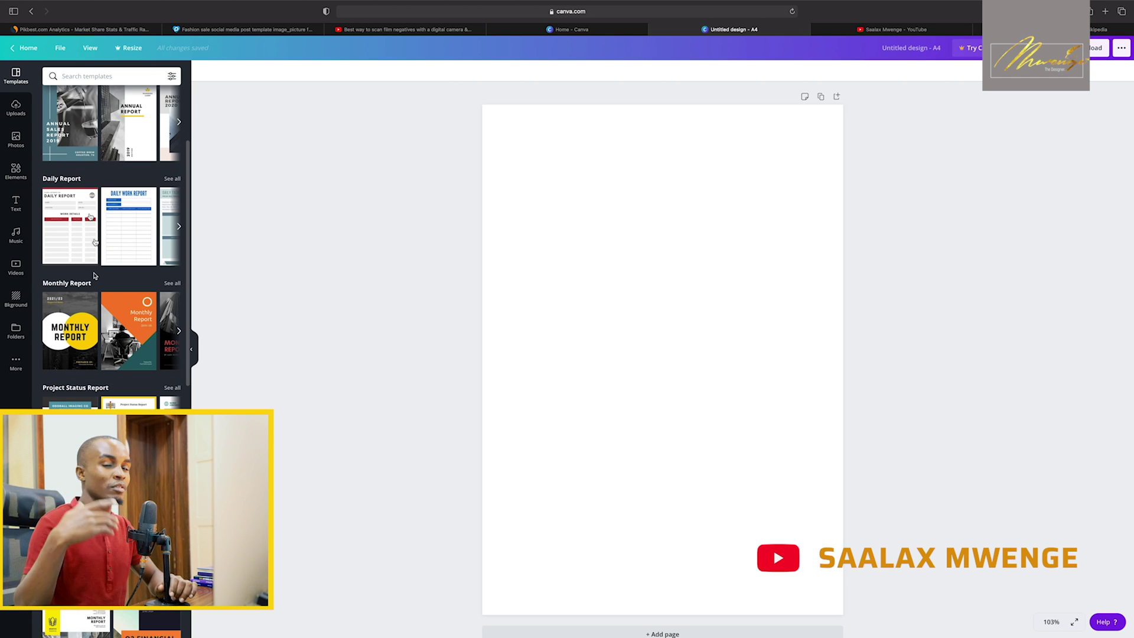
pyautogui.scroll(-2, 95, 275)
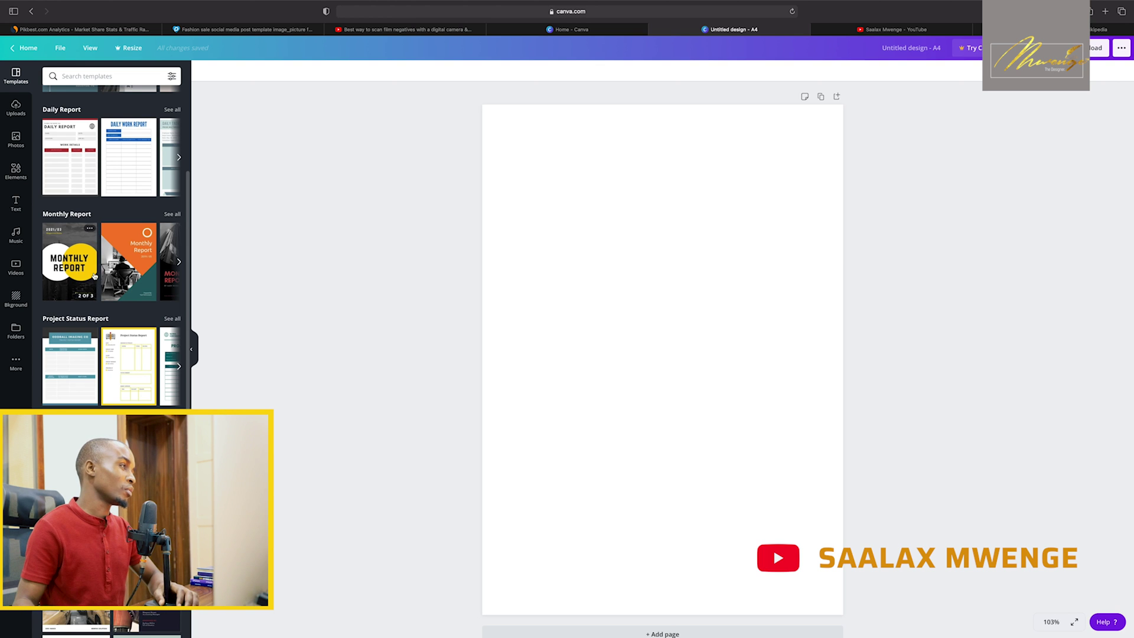
pyautogui.scroll(-1, 135, 320)
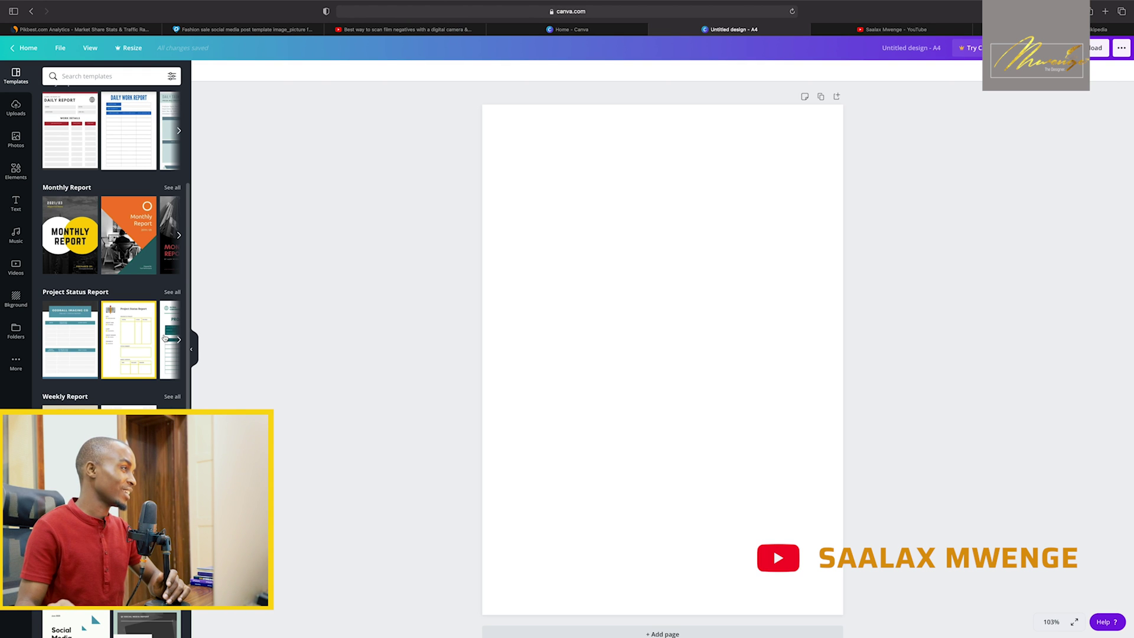
pyautogui.scroll(-3, 165, 338)
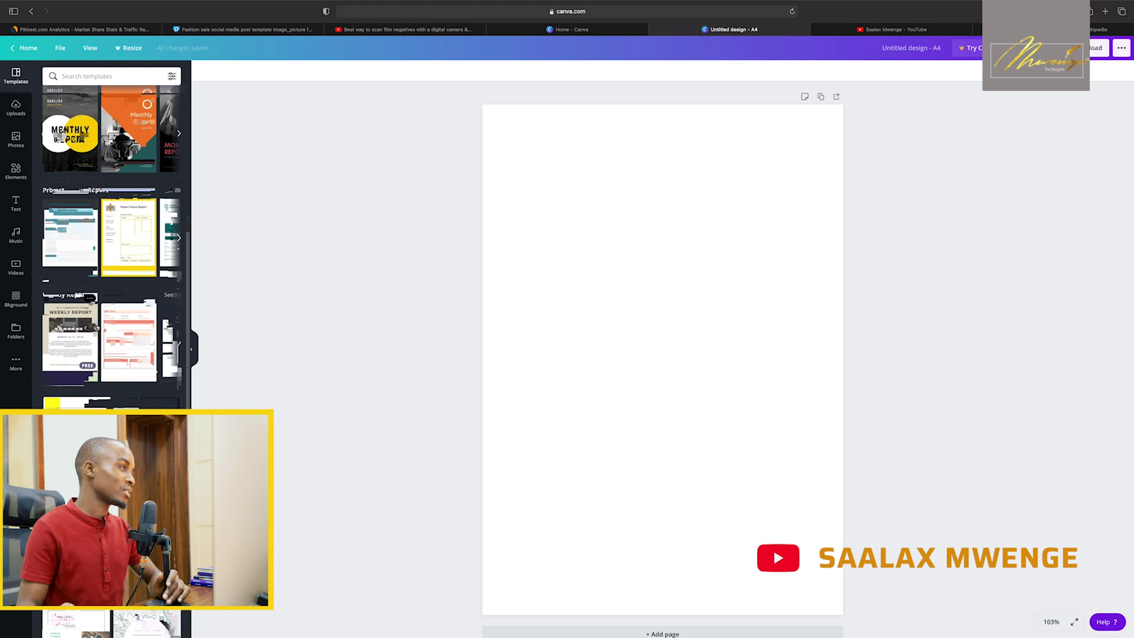
pyautogui.scroll(-3, 121, 324)
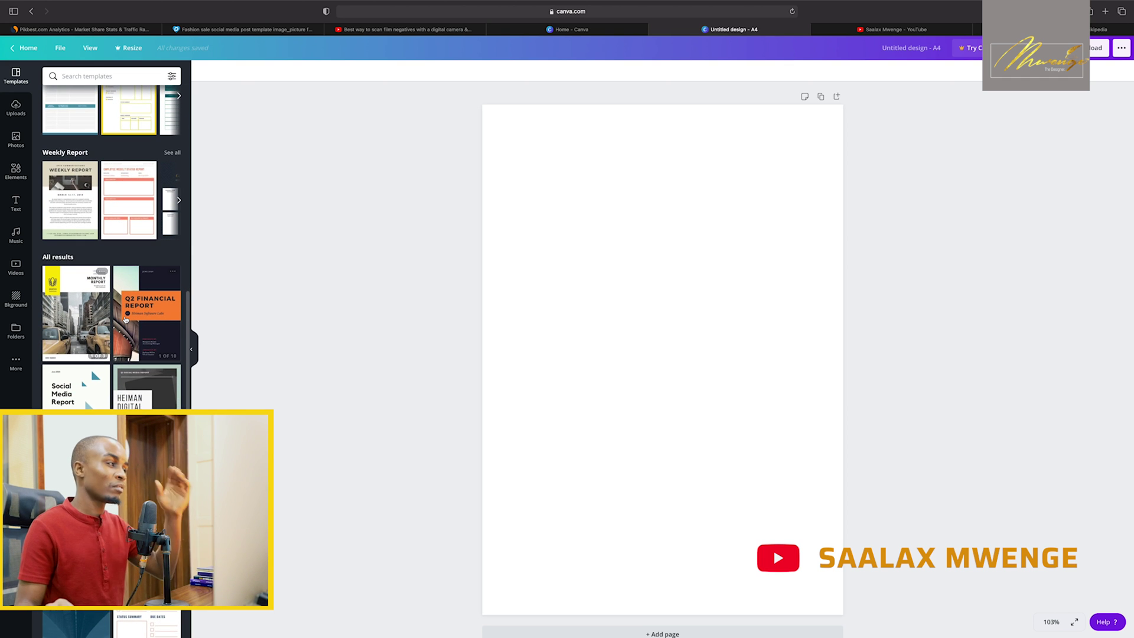
pyautogui.scroll(-3, 125, 320)
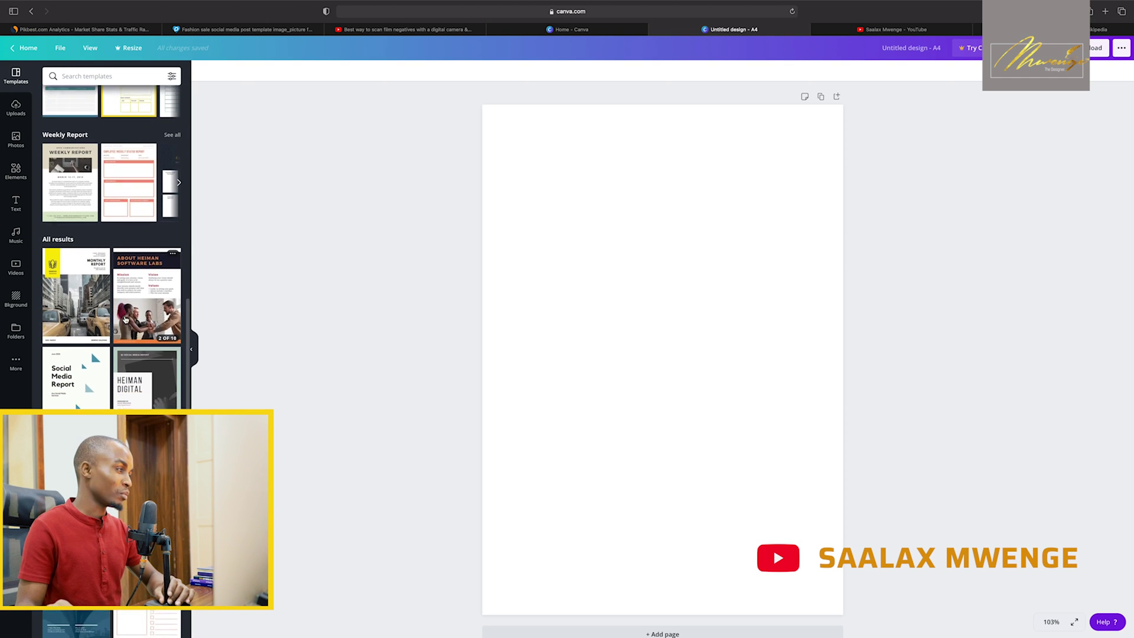
pyautogui.scroll(-2, 125, 319)
pyautogui.scroll(8, 125, 320)
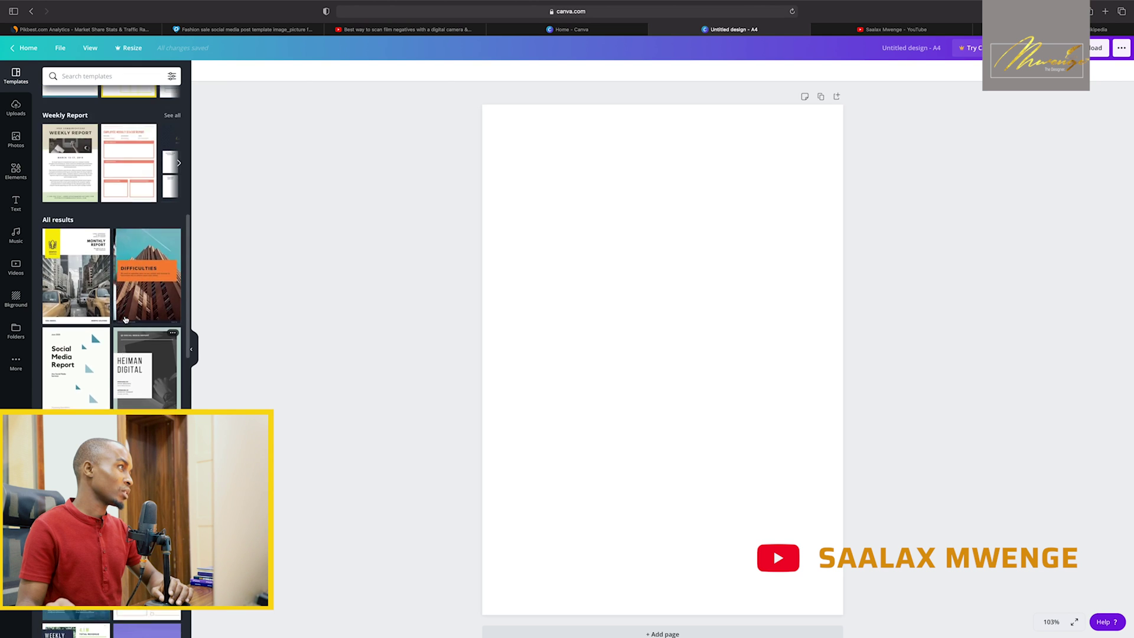
pyautogui.scroll(10, 125, 320)
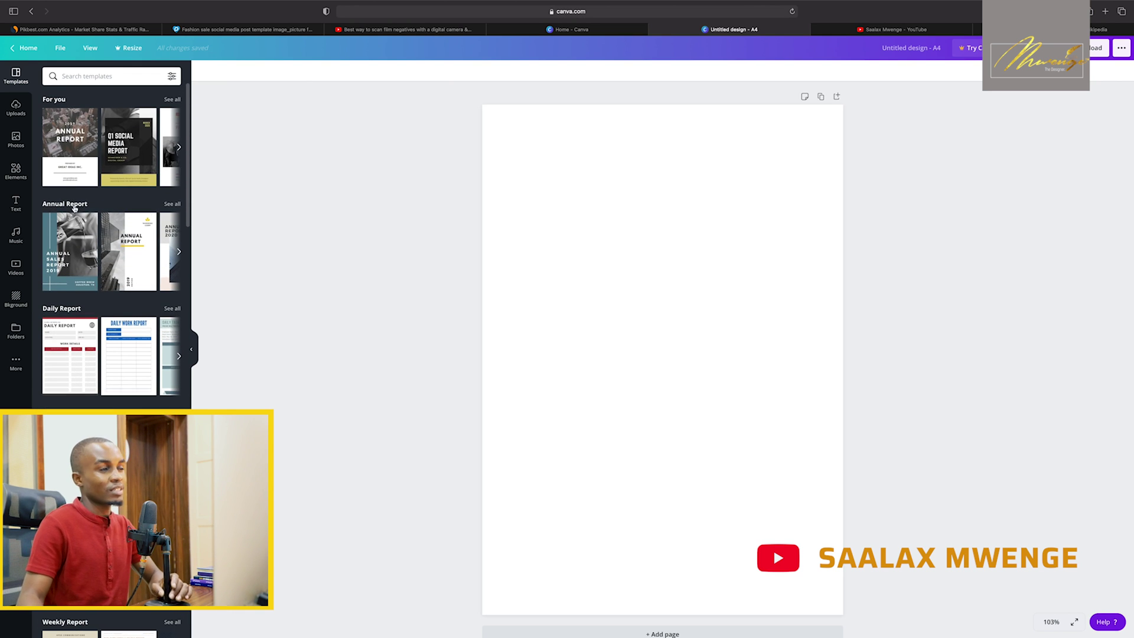
# Browse the Annual Report templates and preview the blue 2017 Annual Report template
pyautogui.click(75, 206)
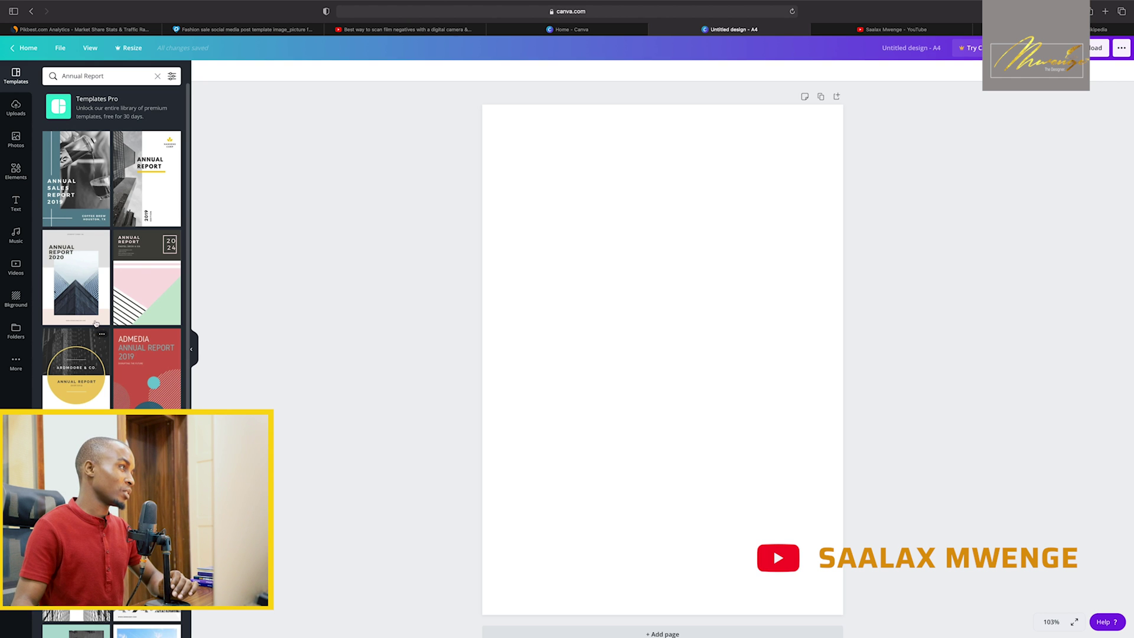
pyautogui.scroll(-5, 92, 294)
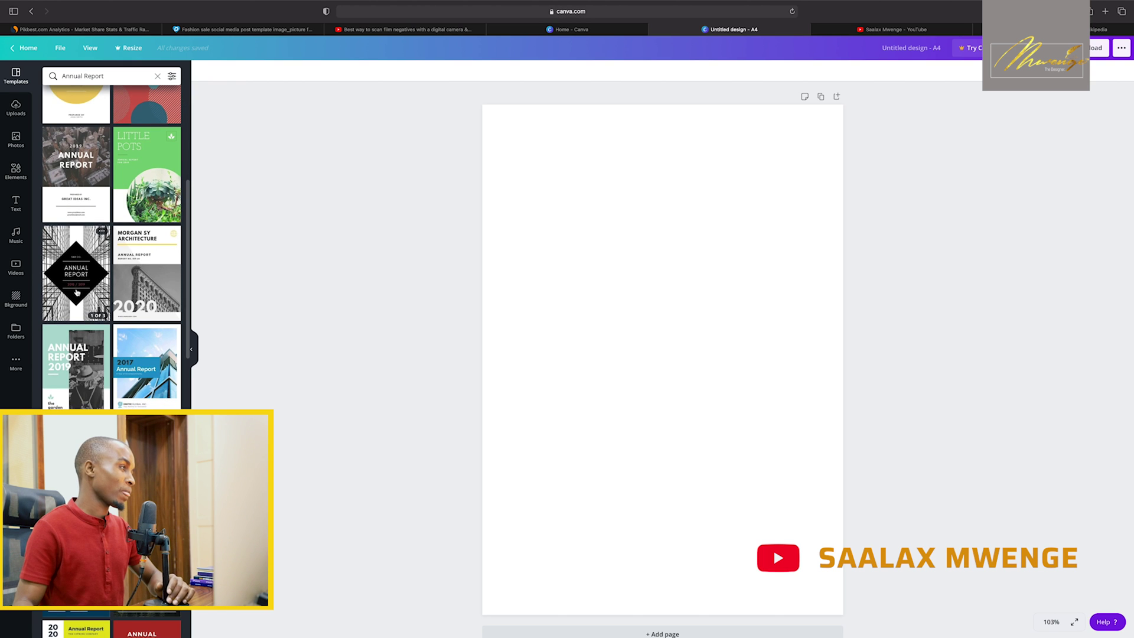
pyautogui.click(143, 376)
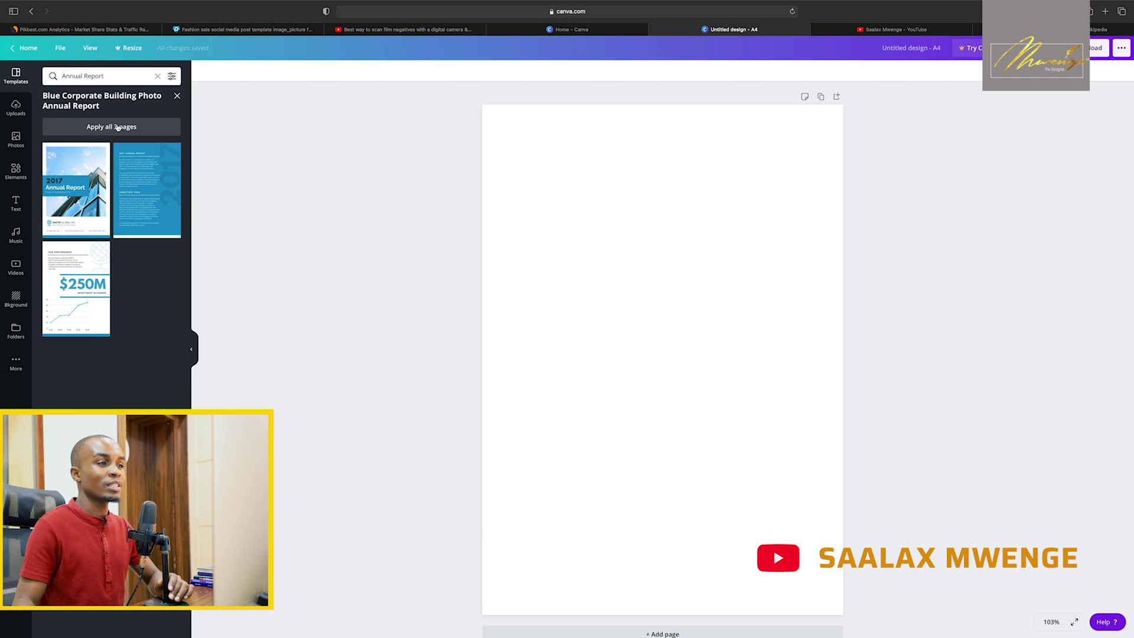
# Apply all three pages (2017 cover, Directors' Role, $250M performance chart) and review them
pyautogui.click(121, 127)
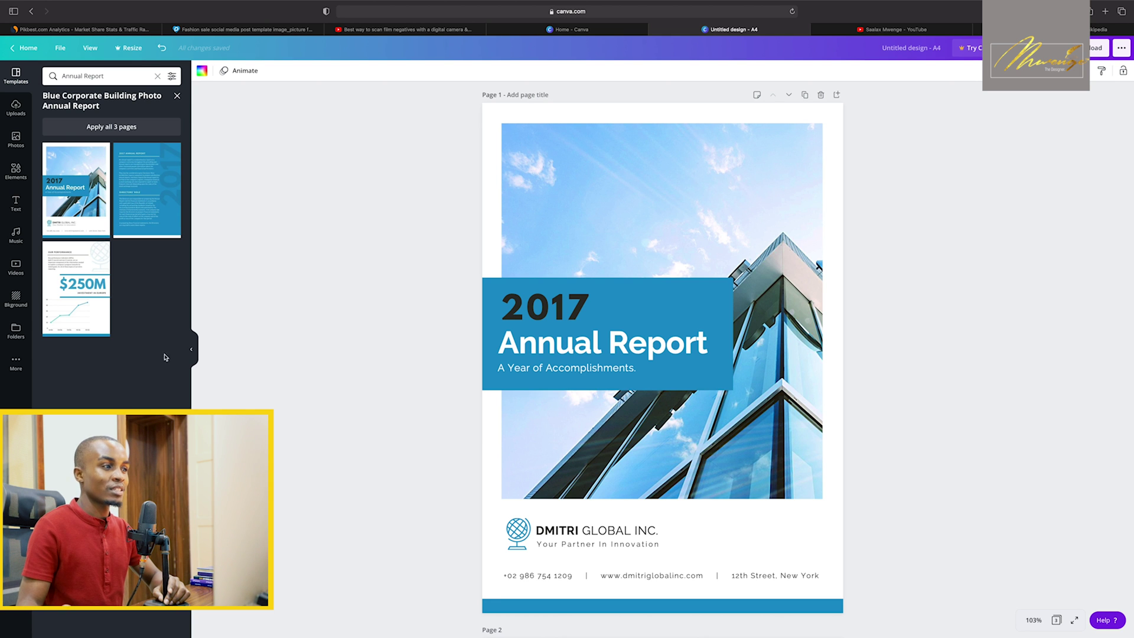
pyautogui.scroll(-12, 471, 383)
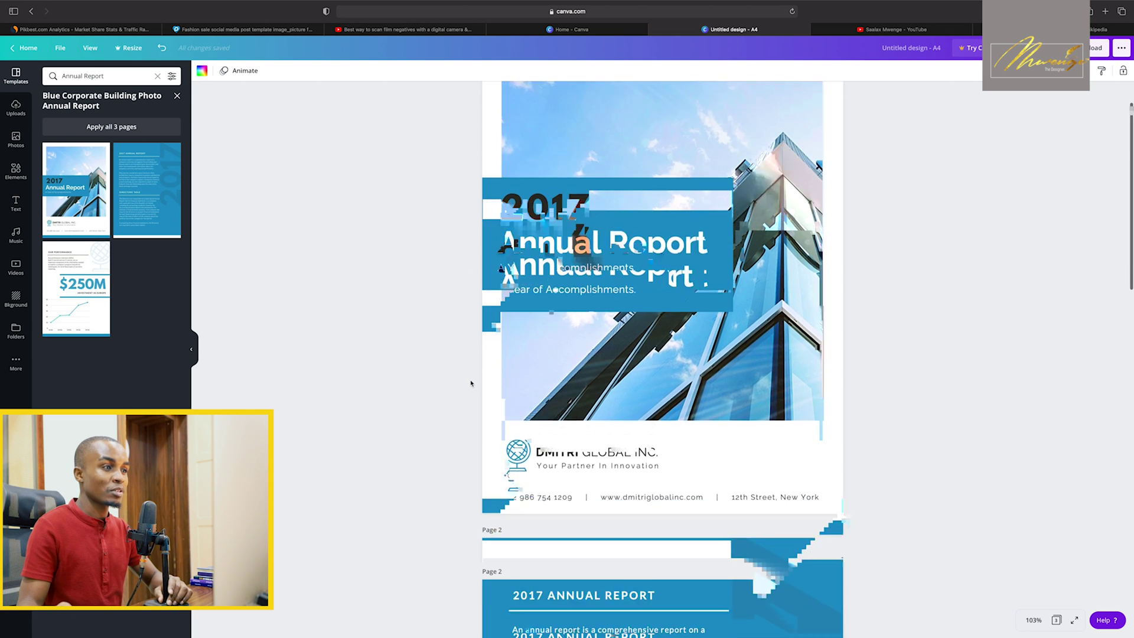
pyautogui.scroll(-7, 471, 382)
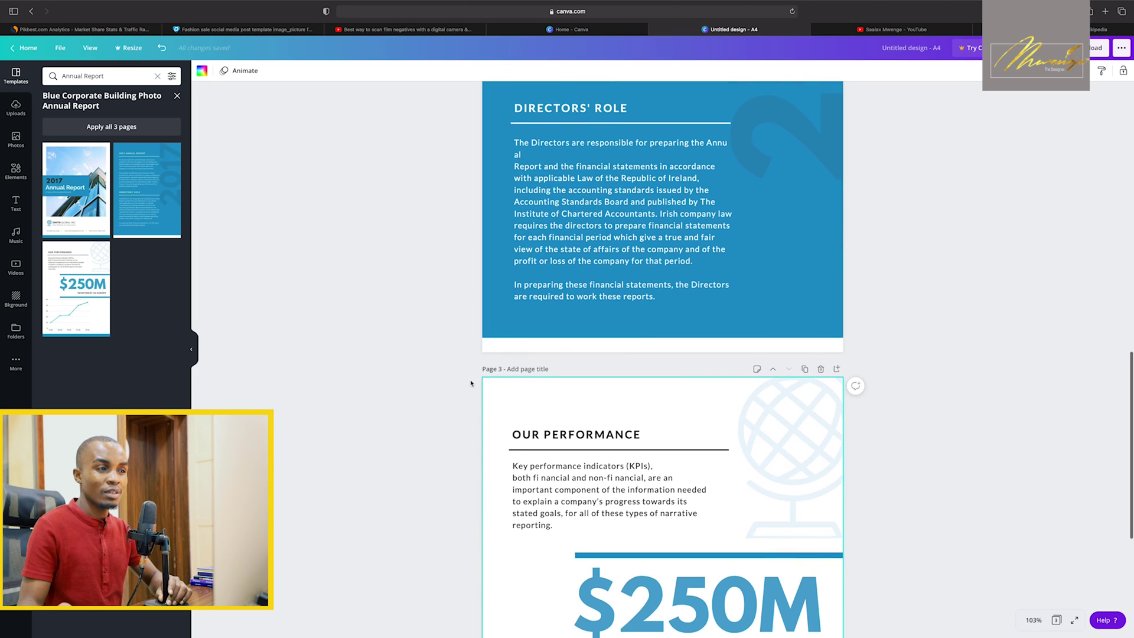
pyautogui.scroll(14, 471, 383)
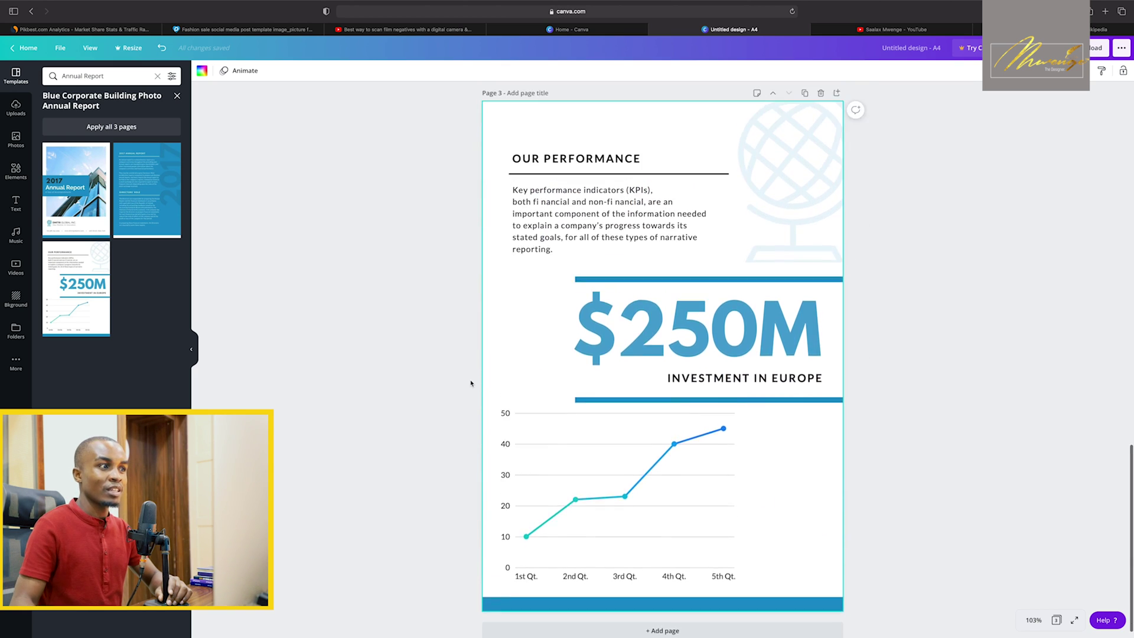
pyautogui.scroll(5, 470, 383)
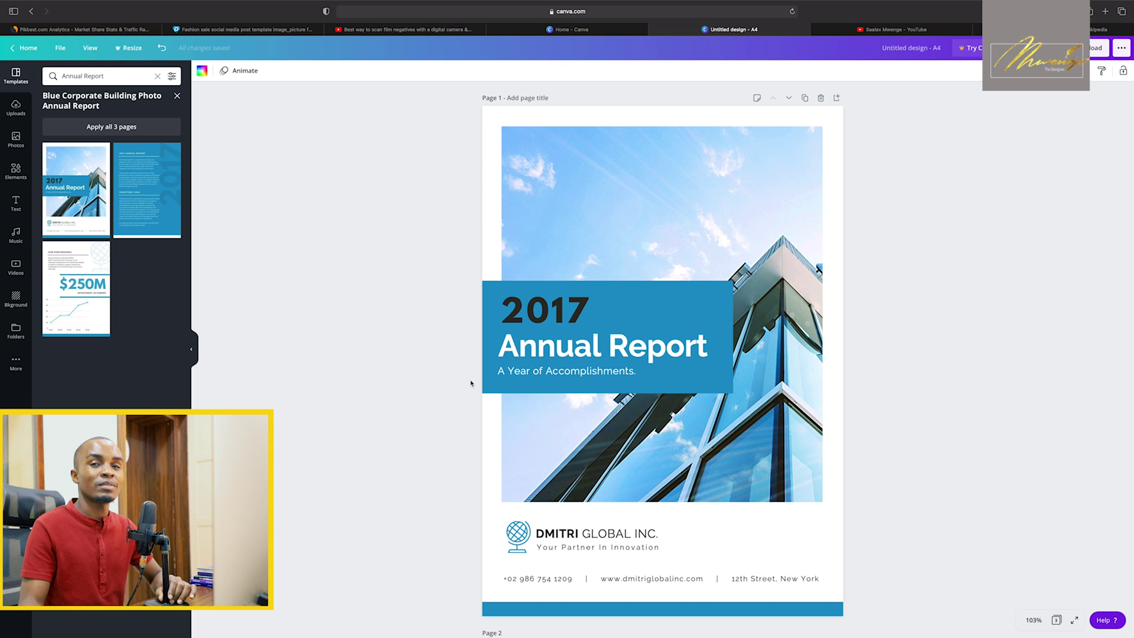
pyautogui.scroll(-15, 471, 383)
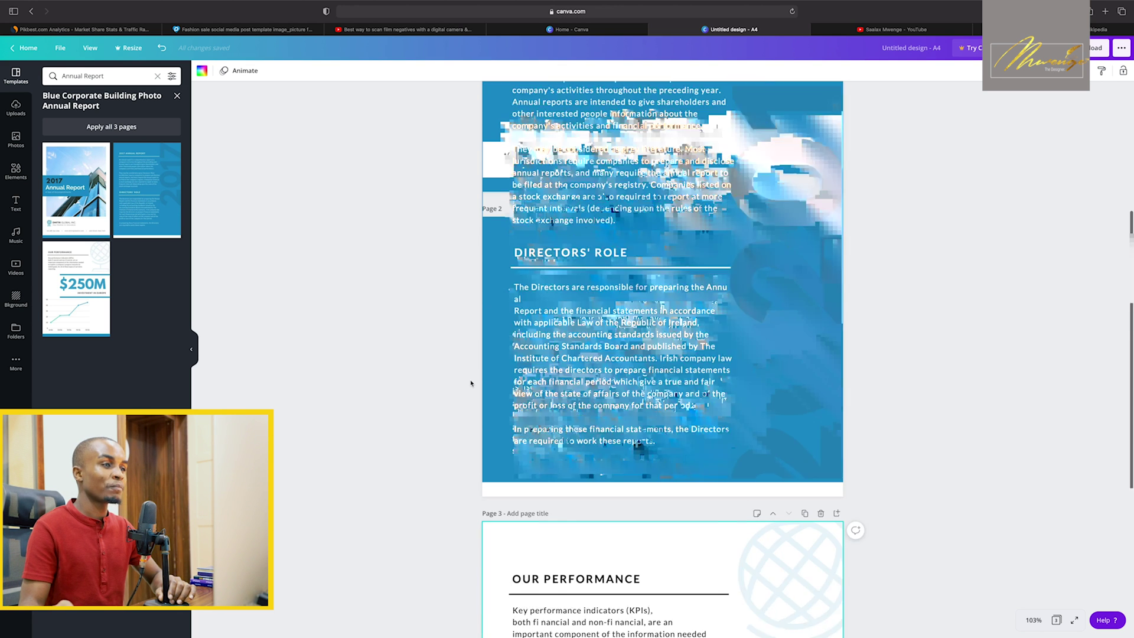
pyautogui.scroll(-4, 471, 383)
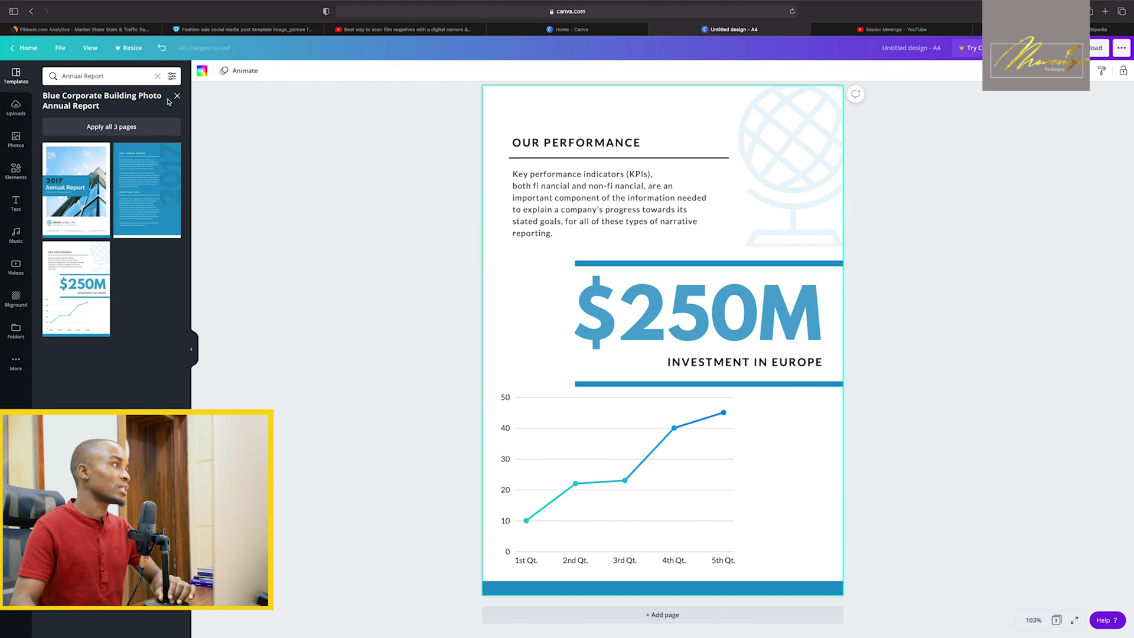
# Close the template preview and browse the Annual Report results beside the three-page report
pyautogui.click(177, 96)
pyautogui.scroll(-5, 95, 335)
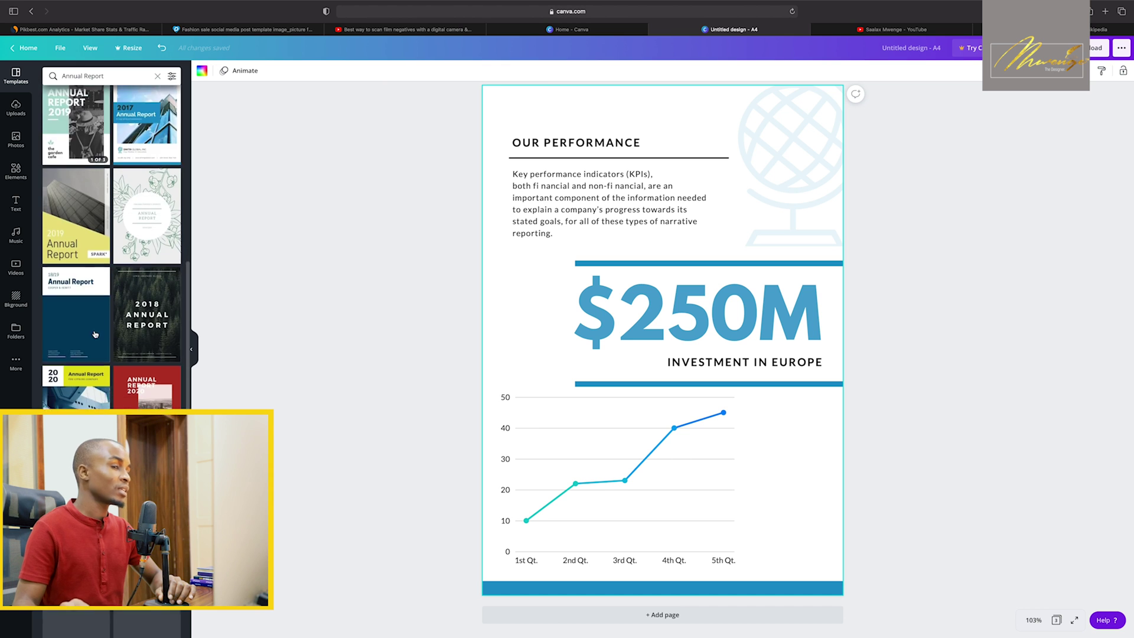
pyautogui.scroll(-1, 95, 334)
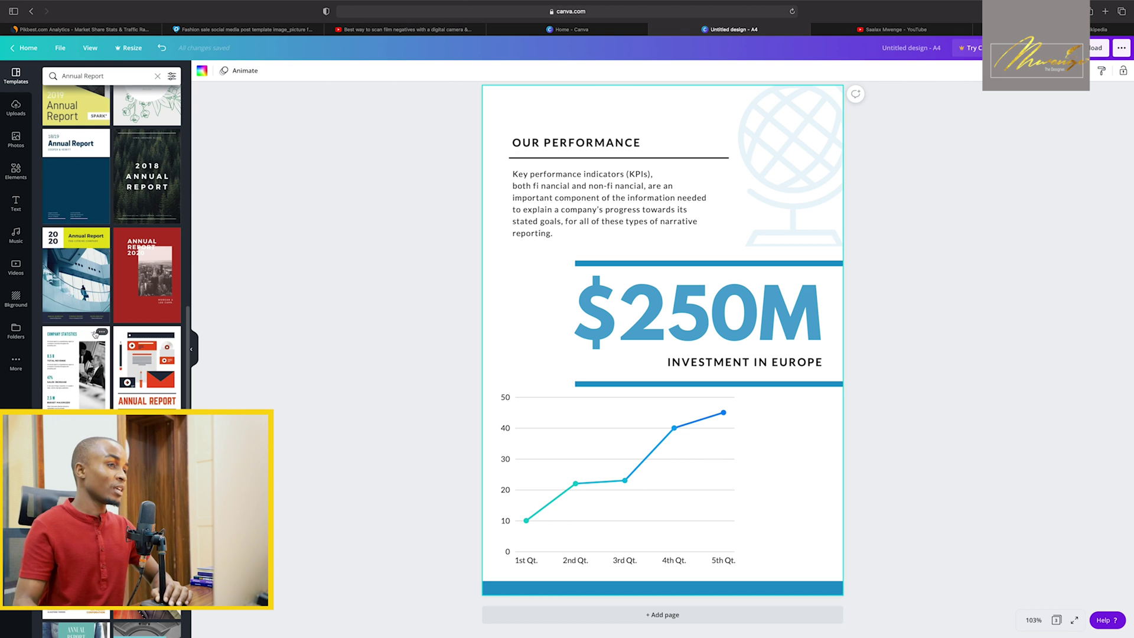
pyautogui.scroll(15, 387, 286)
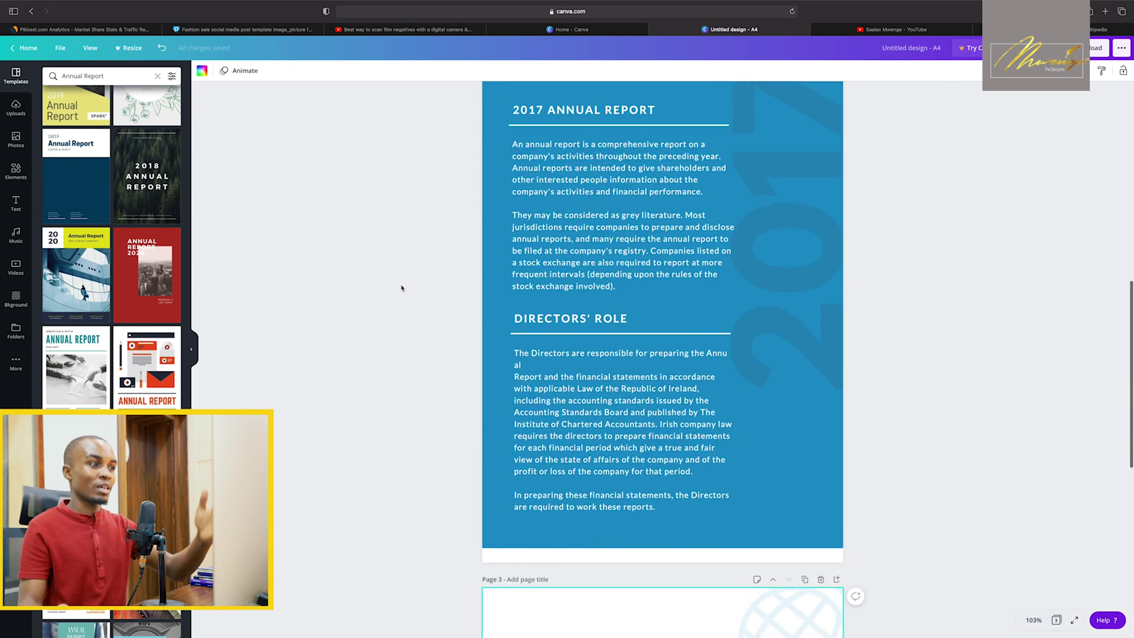
pyautogui.scroll(-15, 402, 288)
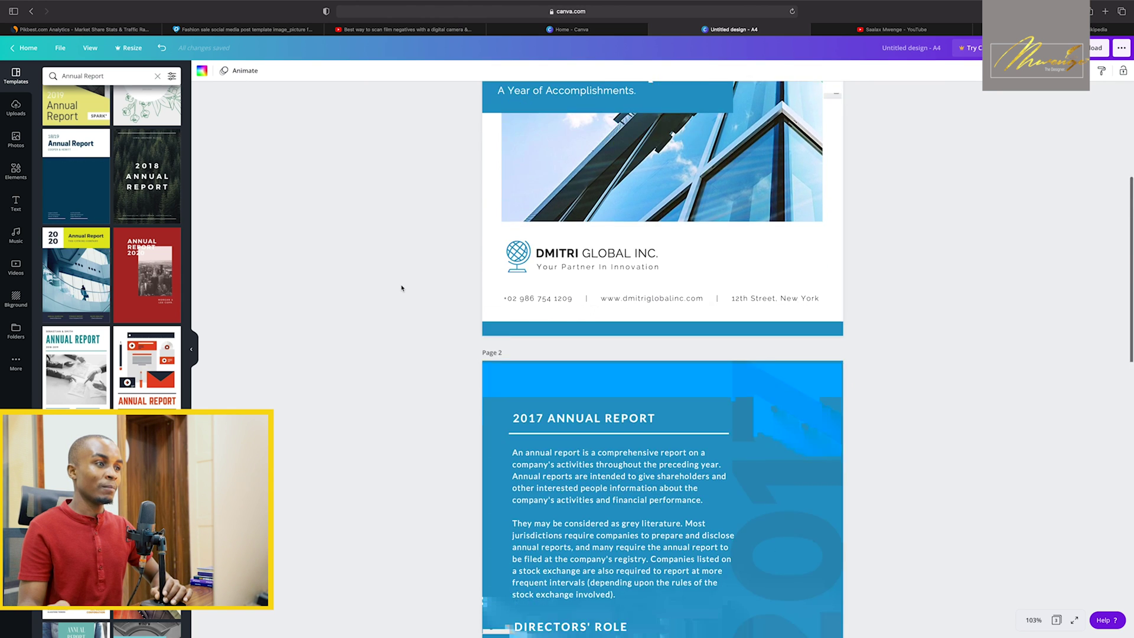
pyautogui.scroll(-2, 401, 287)
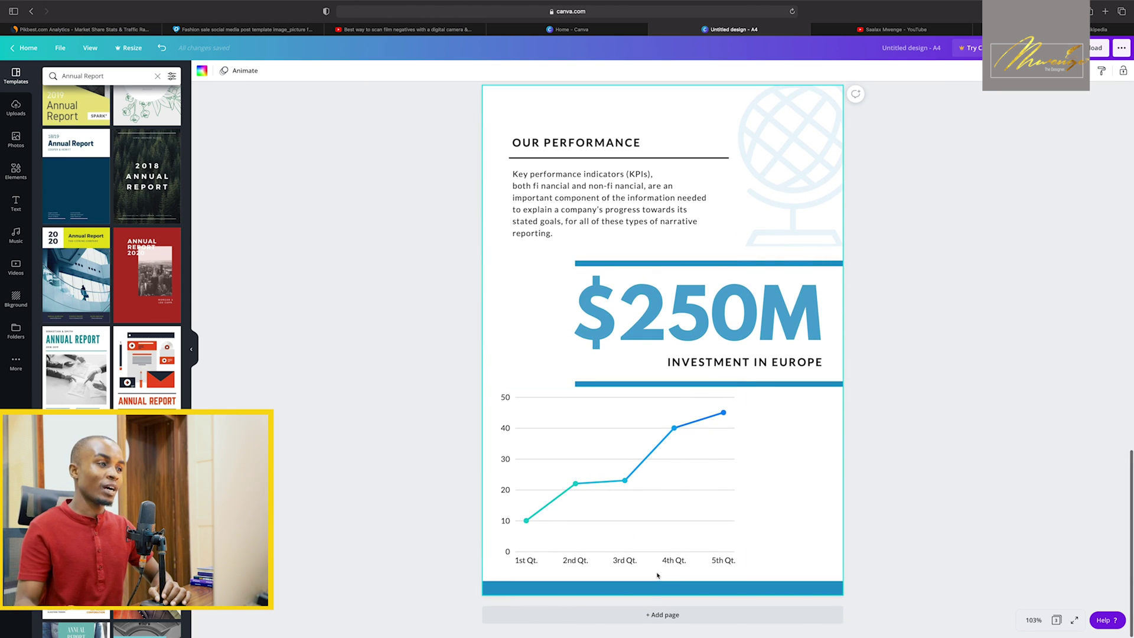
# Add a blank fourth page and apply the purple Daily Task Report template from Daily Report
pyautogui.click(661, 615)
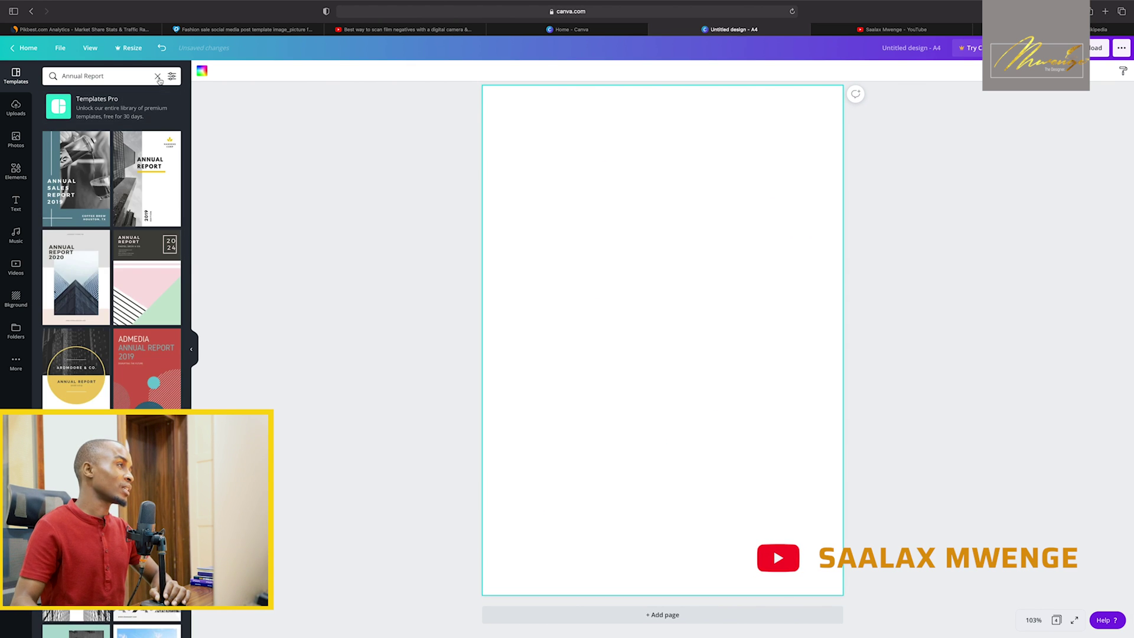
pyautogui.click(157, 76)
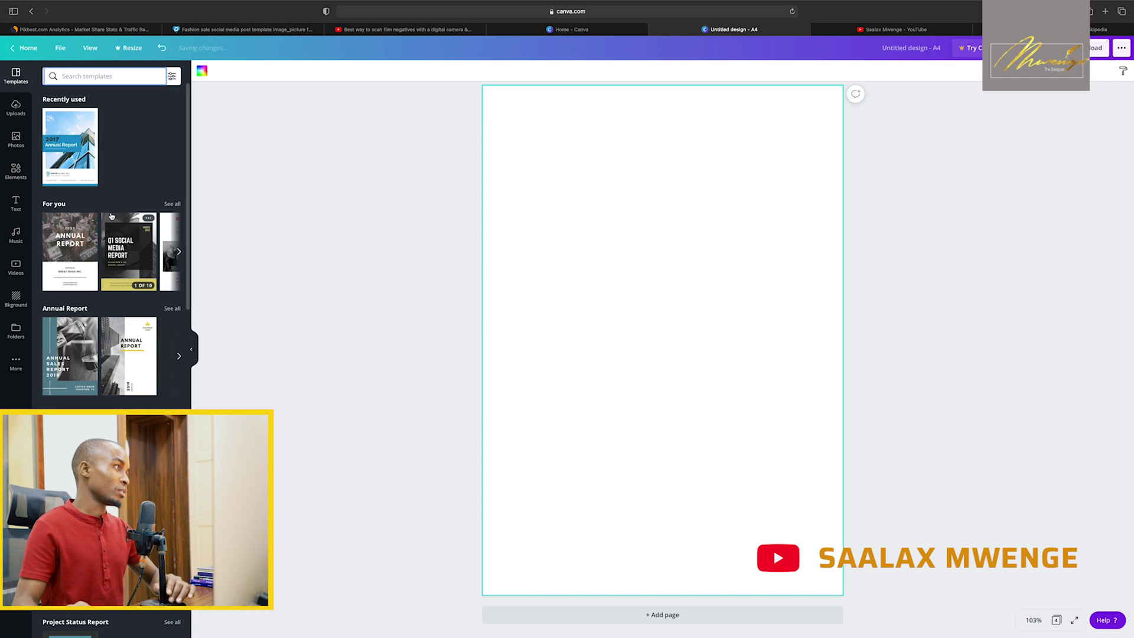
pyautogui.scroll(-2, 115, 236)
pyautogui.scroll(-2, 111, 217)
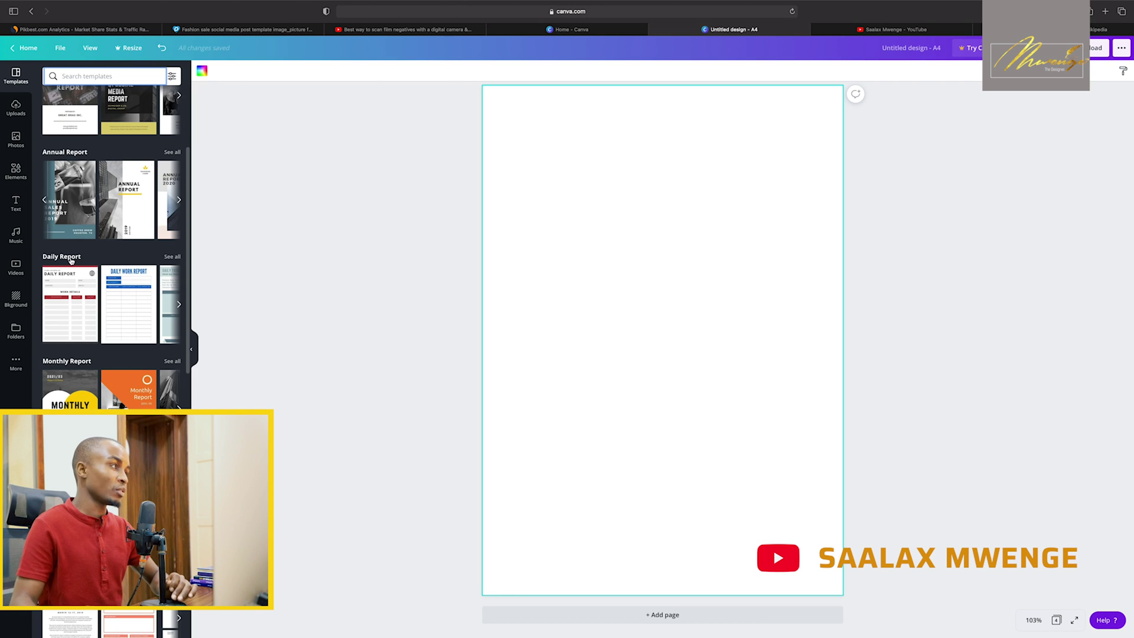
pyautogui.click(70, 258)
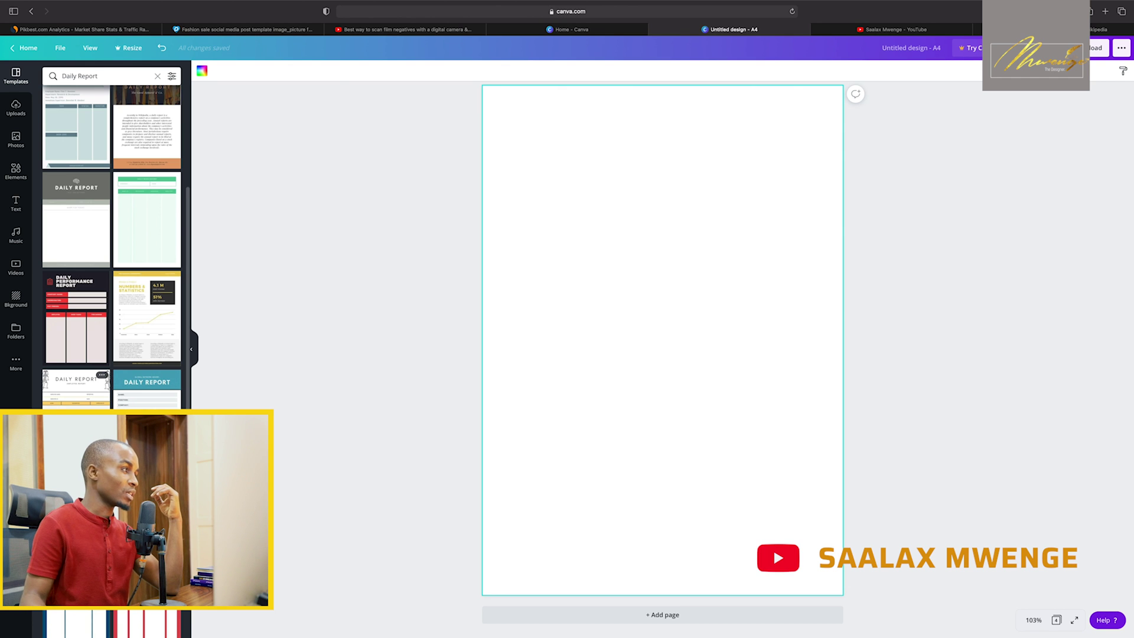
pyautogui.scroll(-5, 153, 385)
pyautogui.click(153, 385)
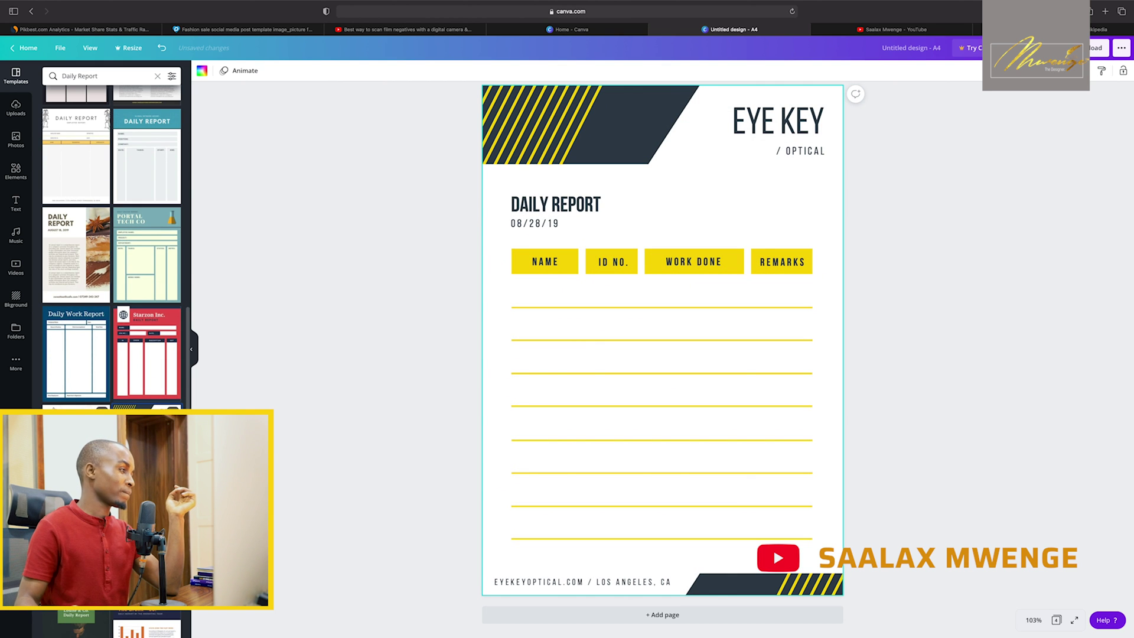
pyautogui.scroll(-2, 111, 248)
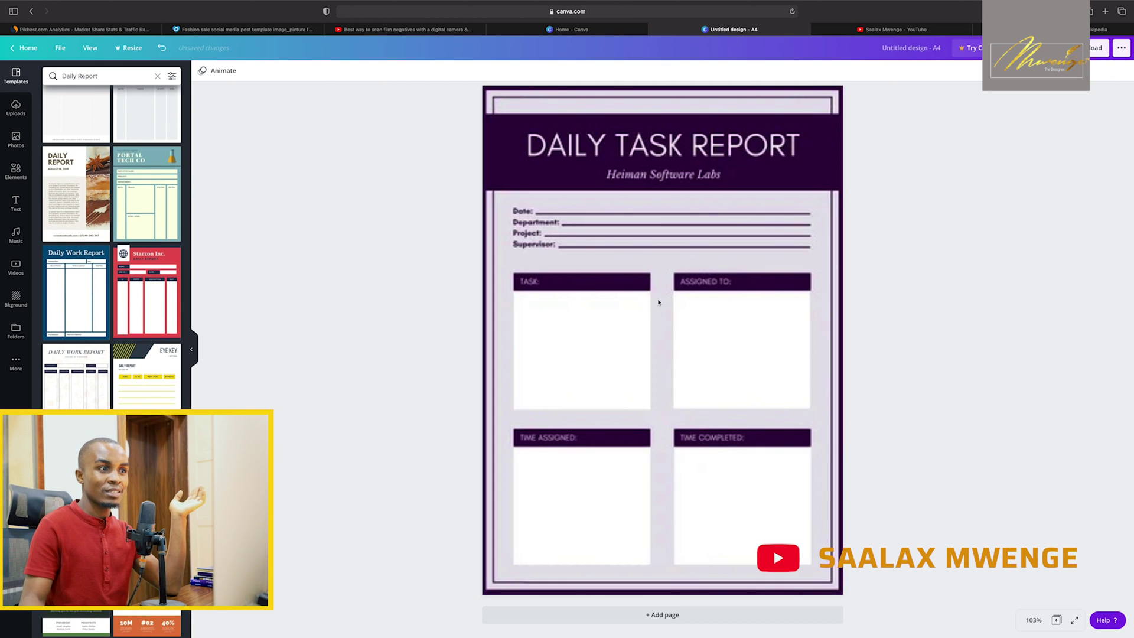
# Recolour the Daily Task Report's dark title band to the document's blue
pyautogui.click(777, 309)
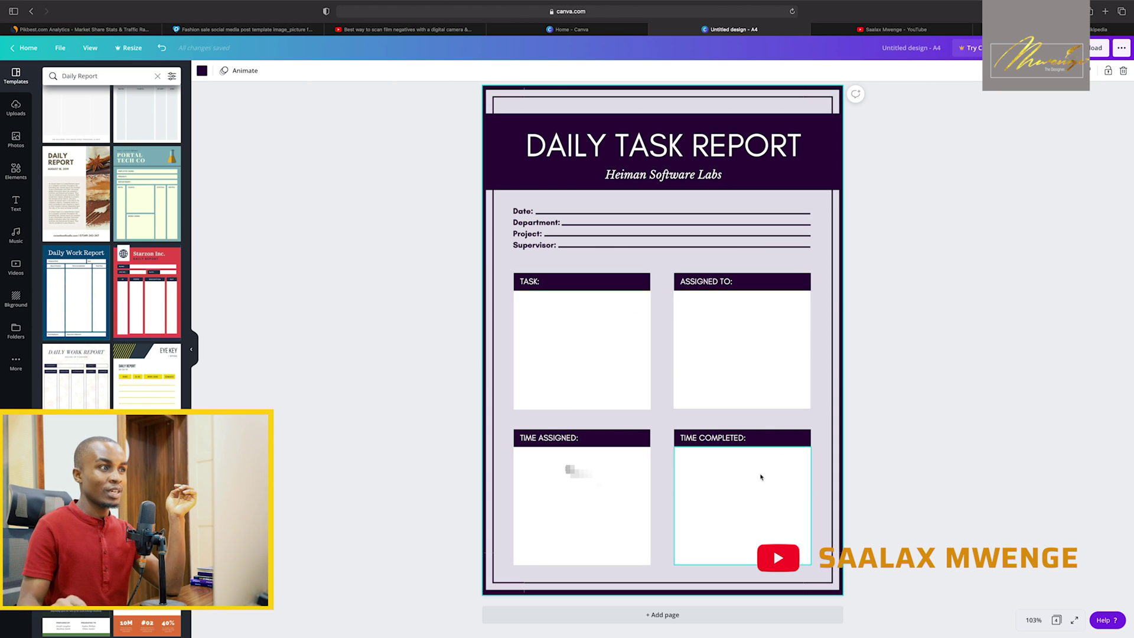
pyautogui.scroll(5, 418, 325)
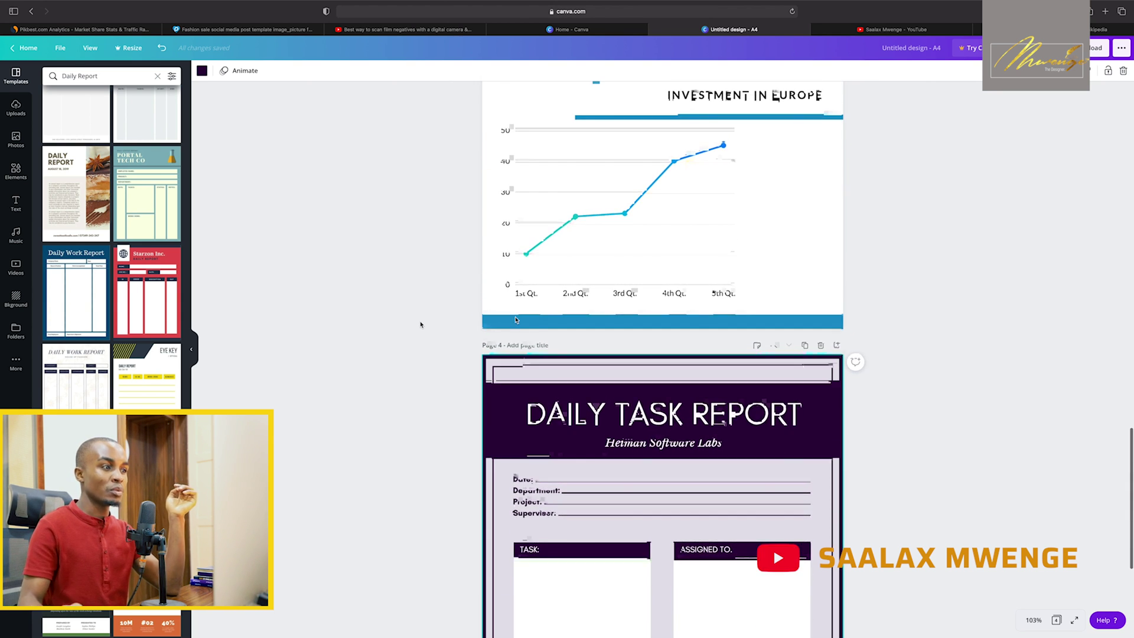
pyautogui.click(506, 444)
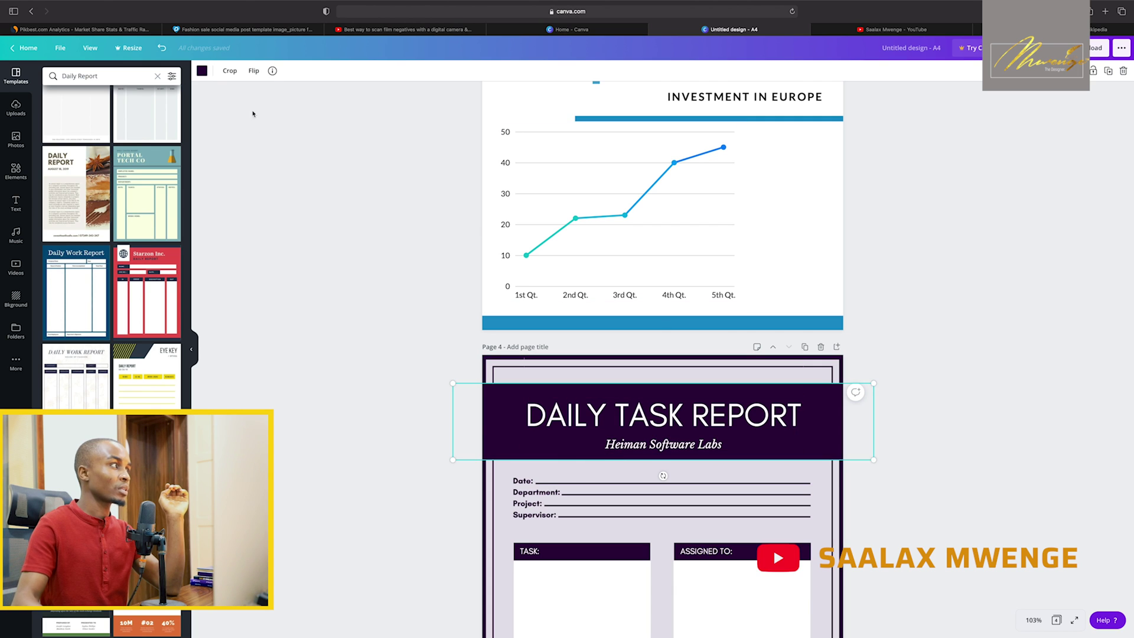
pyautogui.click(202, 72)
pyautogui.click(100, 159)
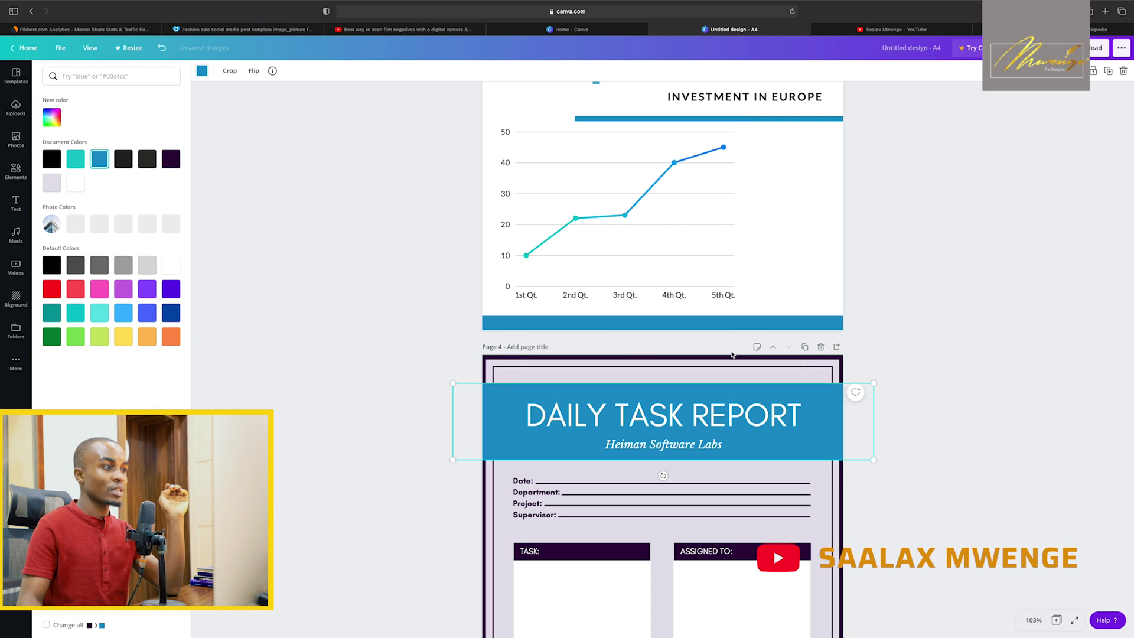
# Give the page's dark outer frame the same blue
pyautogui.click(496, 359)
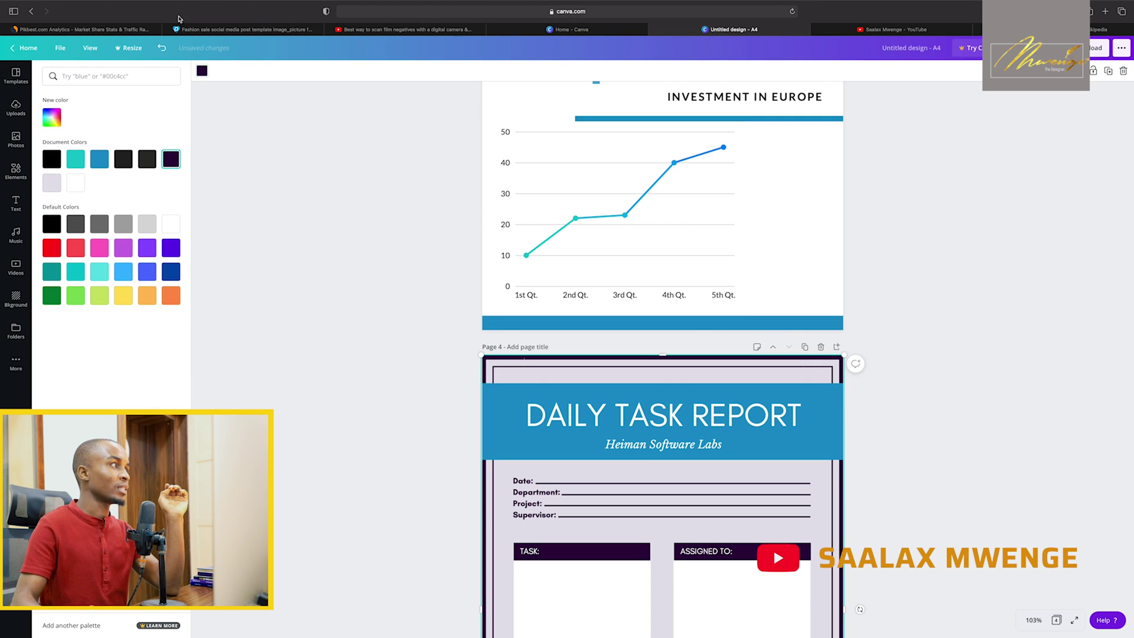
pyautogui.click(203, 71)
pyautogui.click(202, 71)
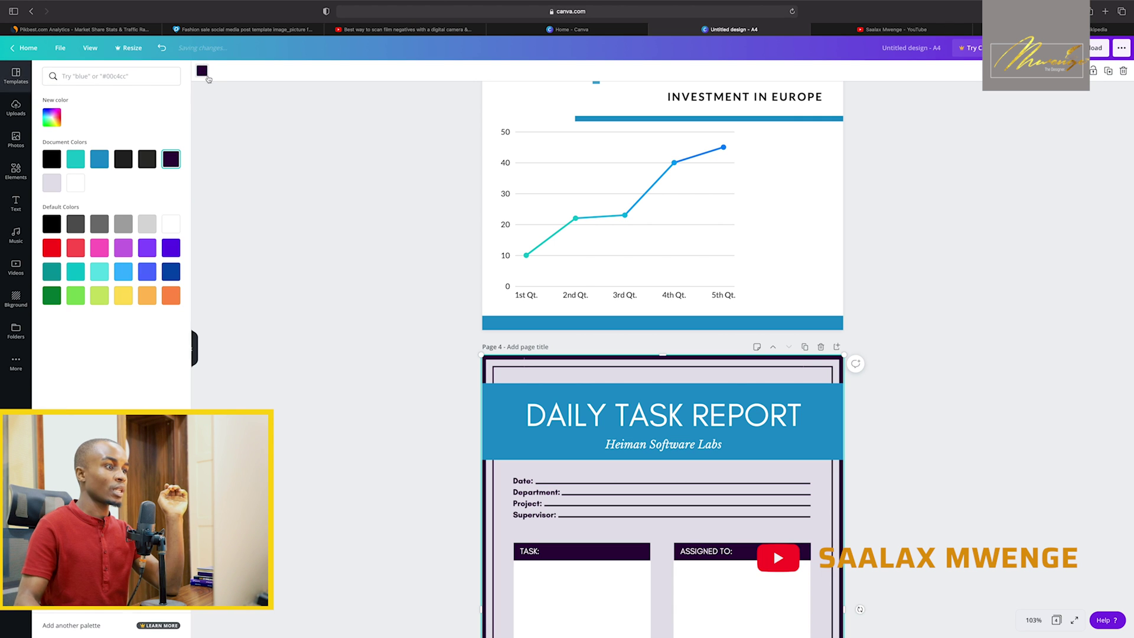
pyautogui.click(100, 159)
# Make the purple TASK: header bar blue using the document colour
pyautogui.scroll(-5, 530, 367)
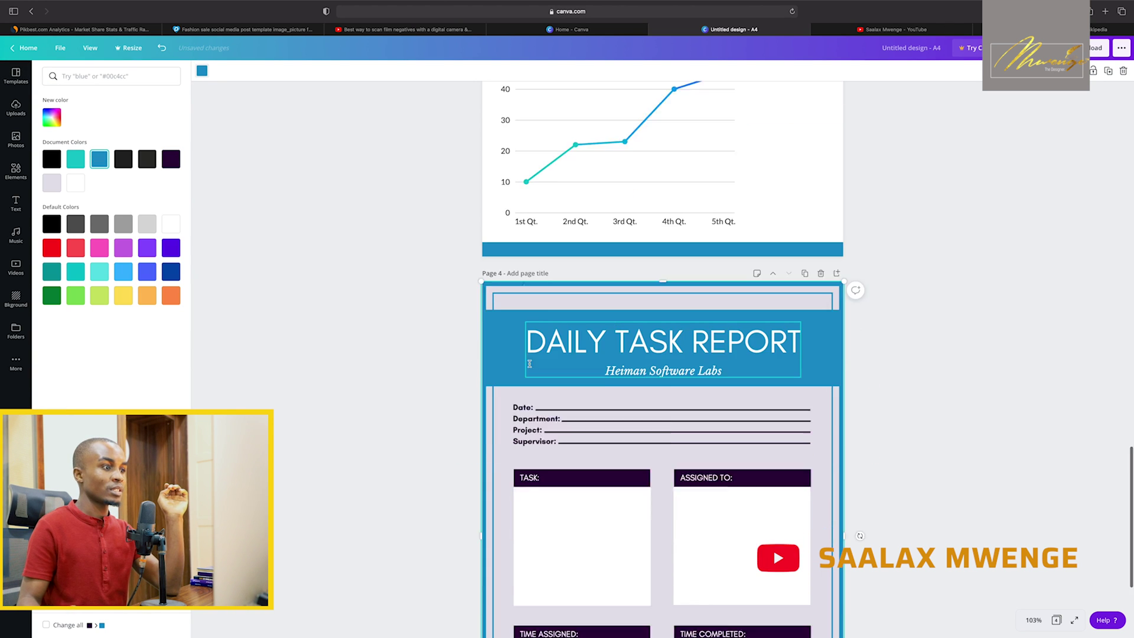
pyautogui.doubleClick(594, 373)
pyautogui.press('Escape')
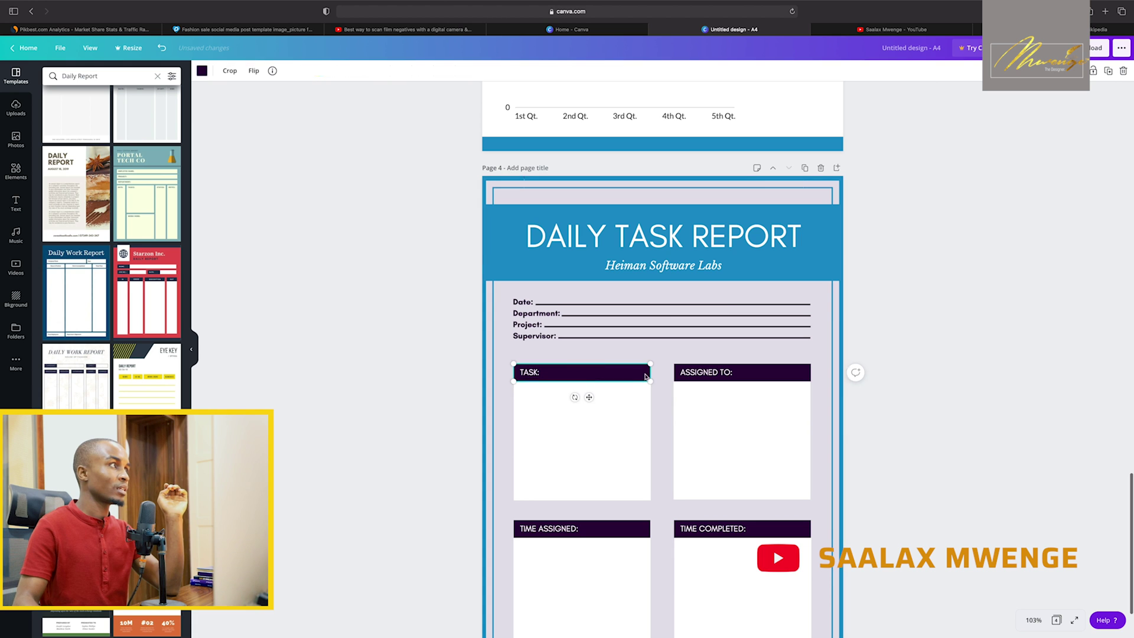
pyautogui.click(202, 71)
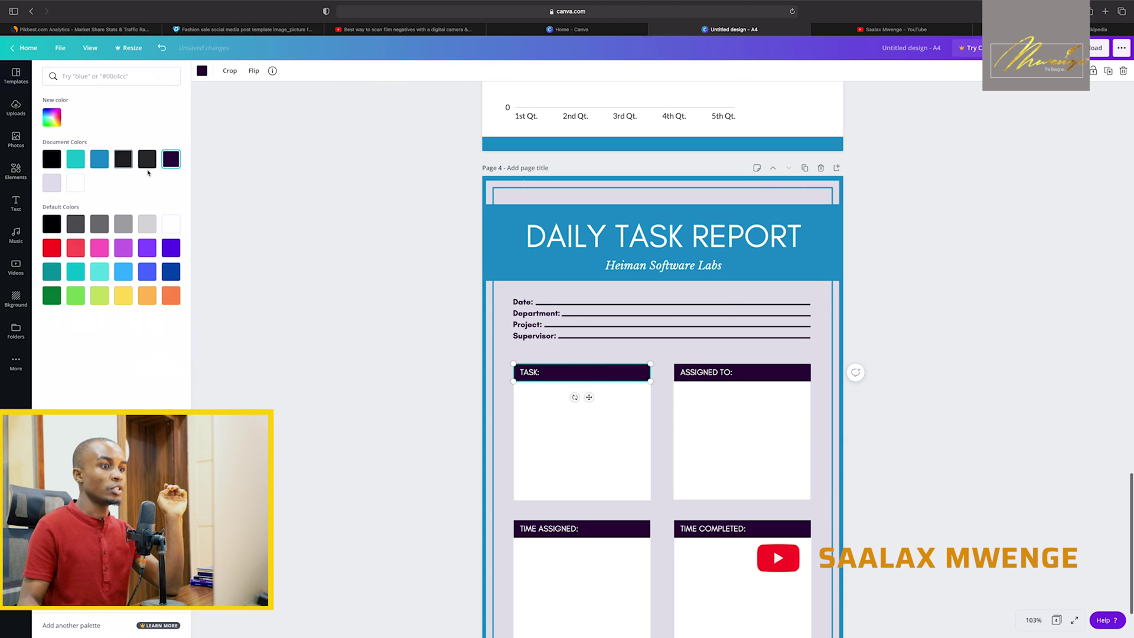
pyautogui.click(99, 159)
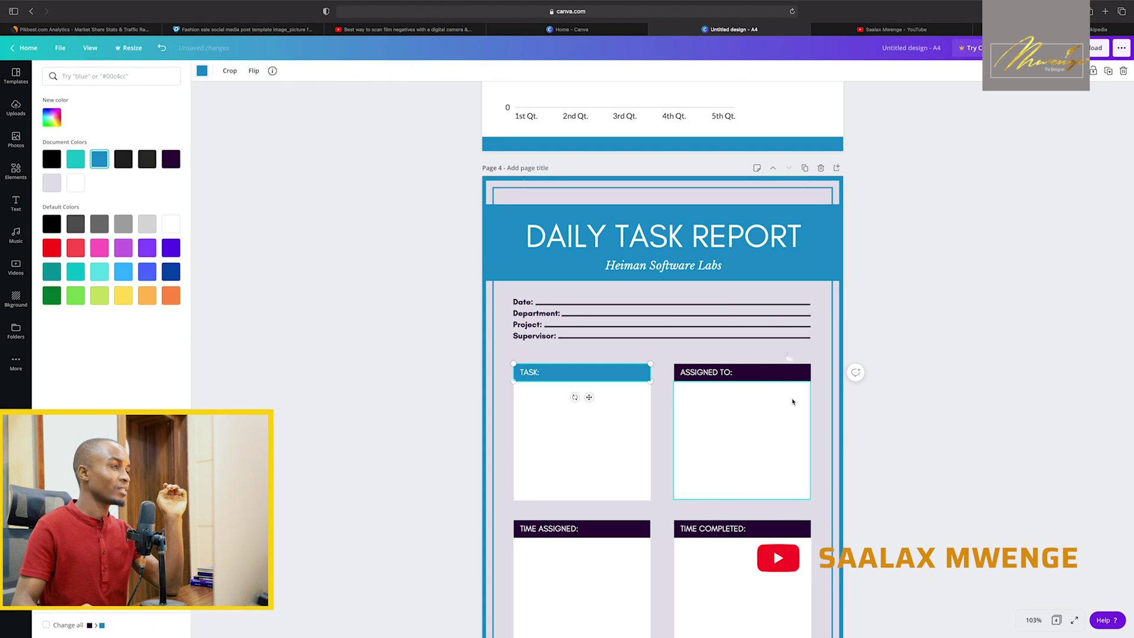
# Apply the same blue to the ASSIGNED TO, TIME ASSIGNED and TIME COMPLETED headers
pyautogui.click(786, 373)
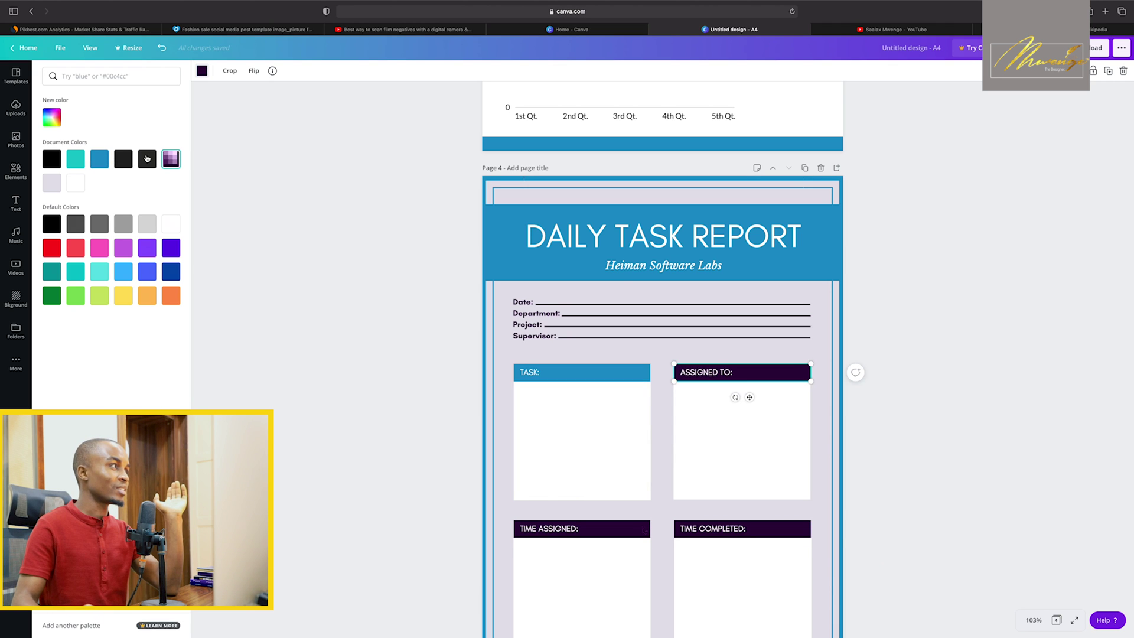
pyautogui.click(644, 530)
pyautogui.click(99, 159)
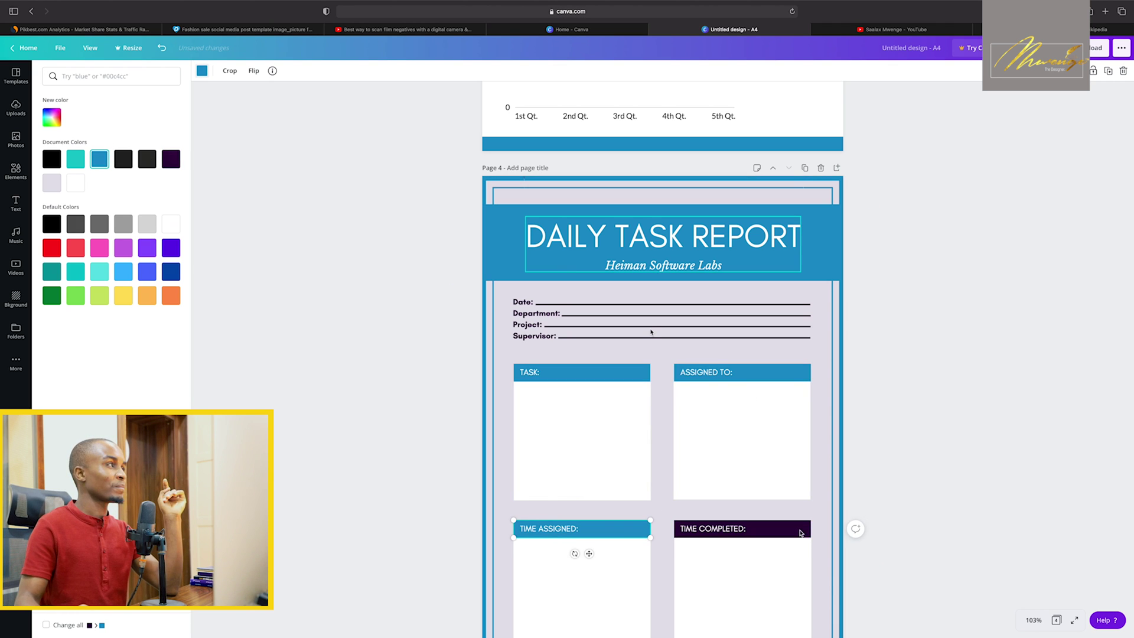
pyautogui.click(800, 532)
pyautogui.click(100, 159)
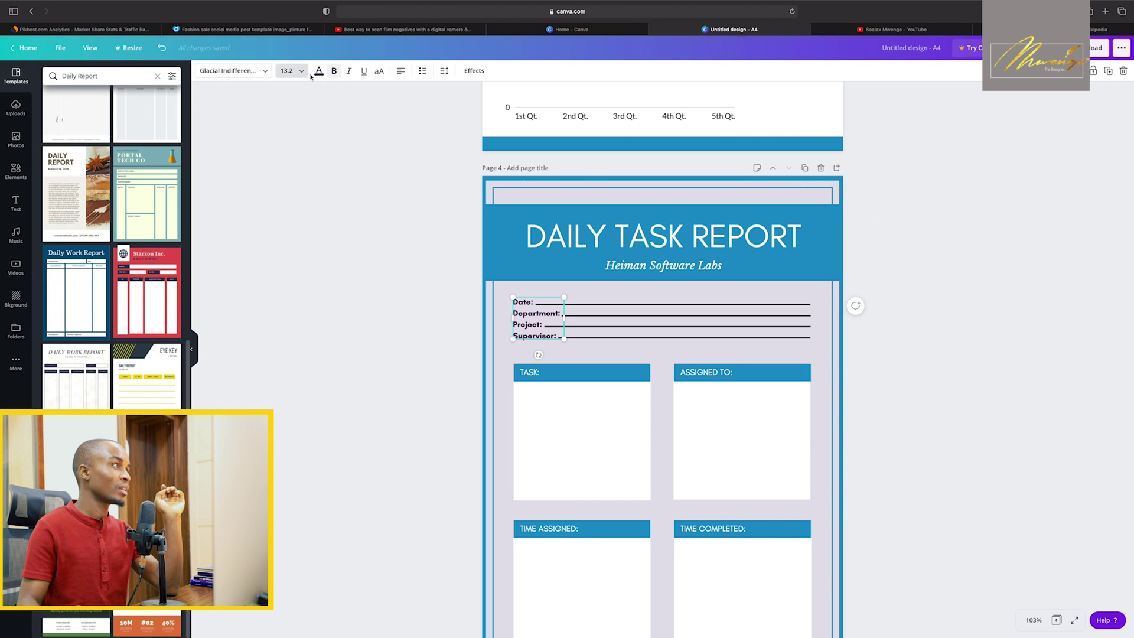
# Make the Date to Supervisor field labels and the Date underline blue
pyautogui.click(318, 71)
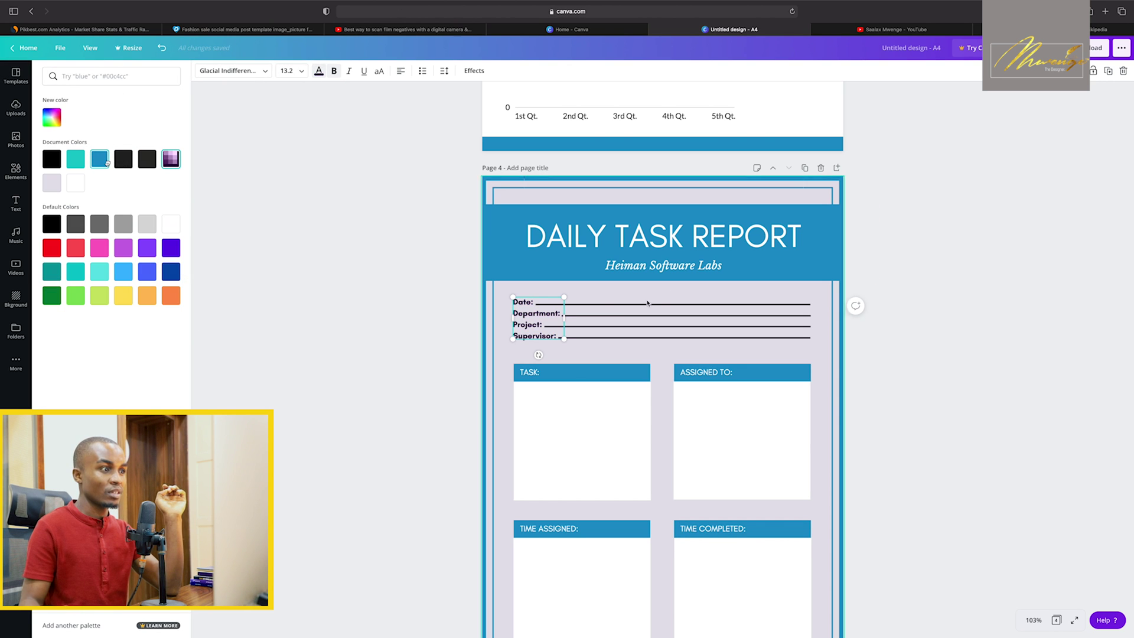
pyautogui.click(107, 163)
pyautogui.click(647, 303)
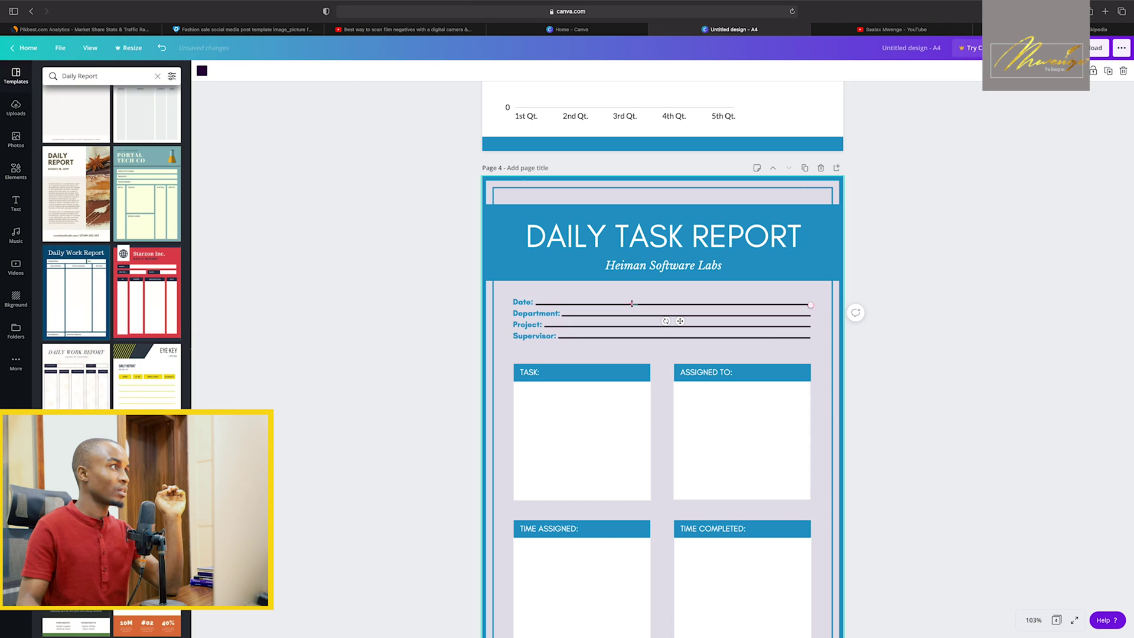
pyautogui.click(202, 71)
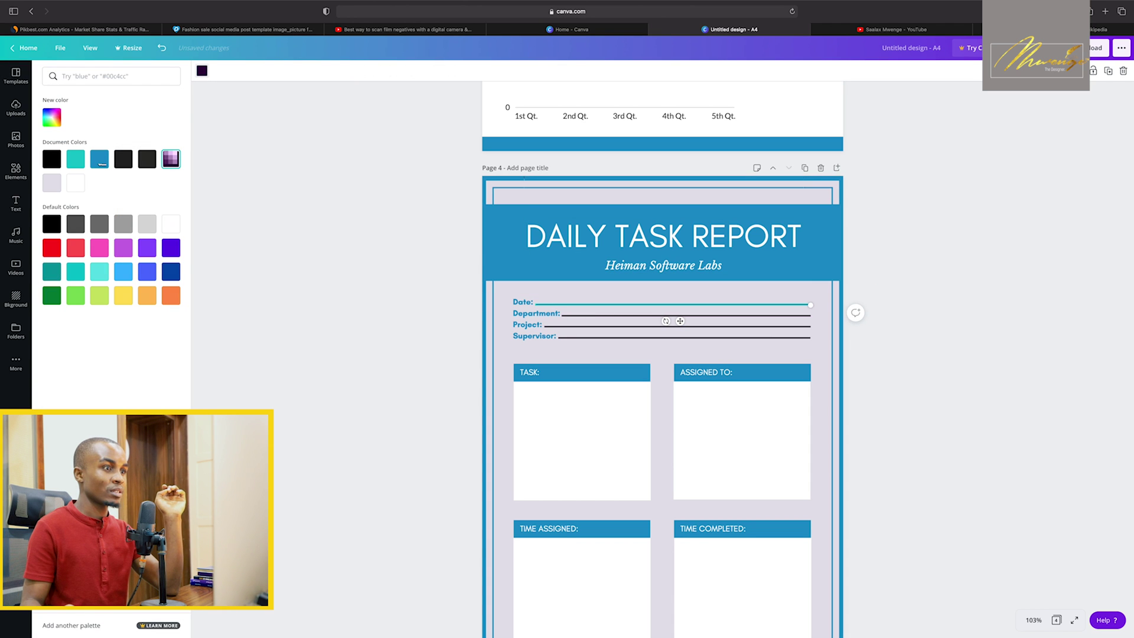
pyautogui.click(100, 161)
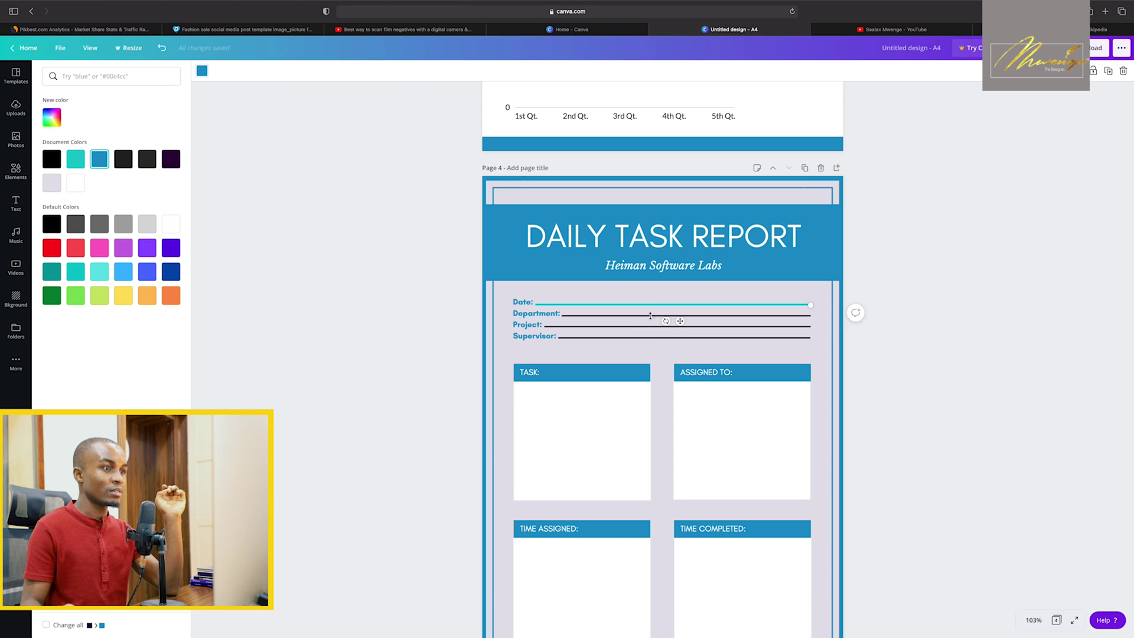
# Turn the Project and Department underlines blue, then select the Supervisor line
pyautogui.click(650, 326)
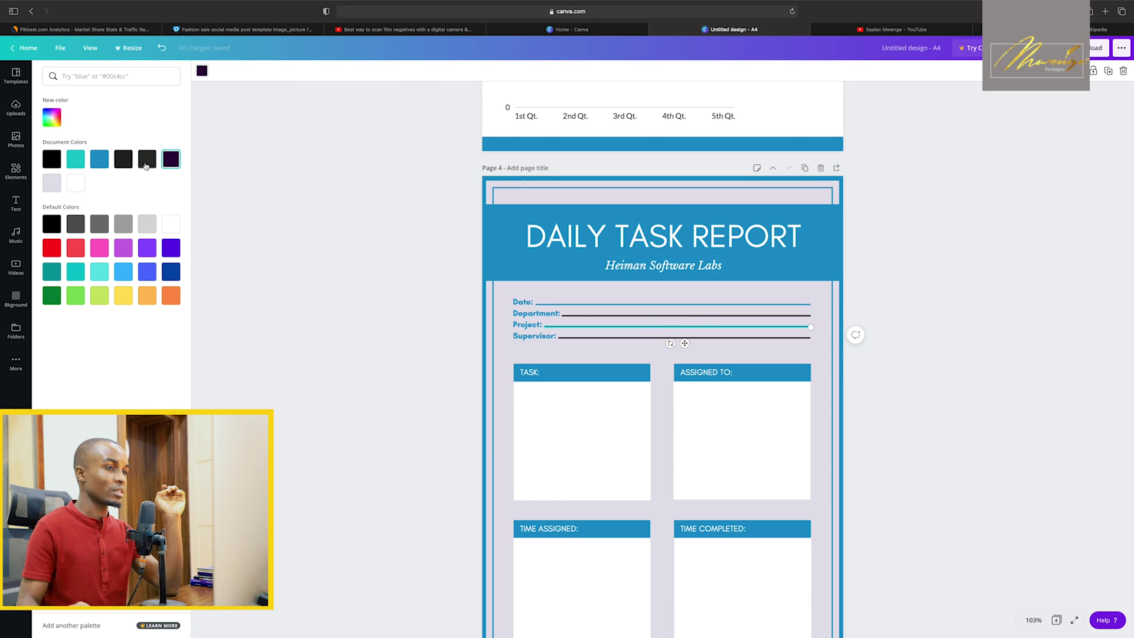
pyautogui.click(100, 159)
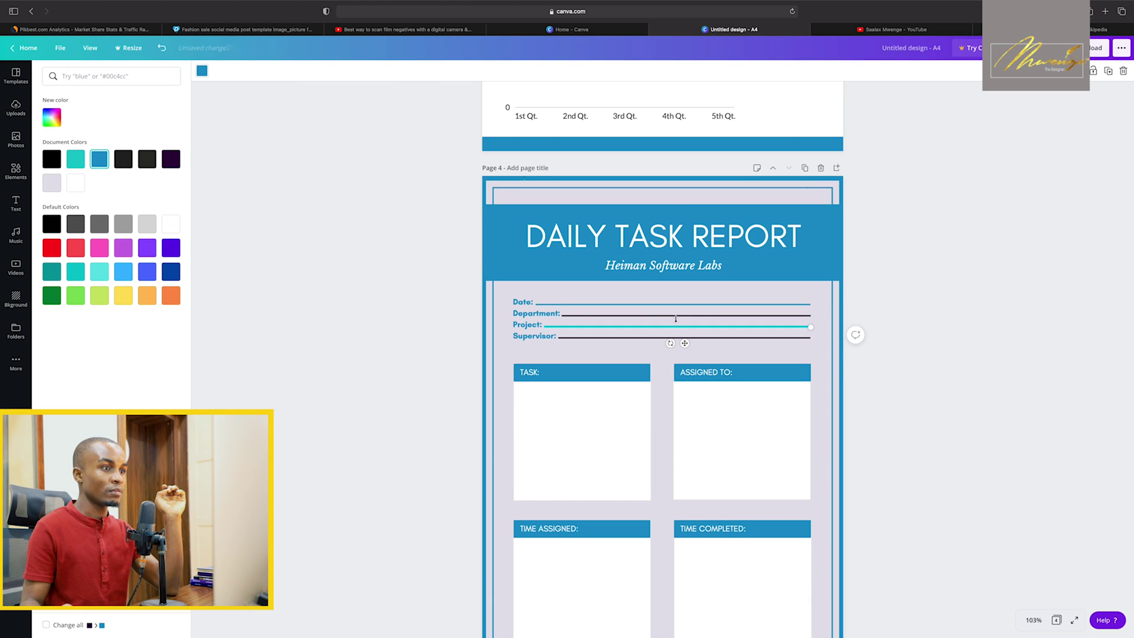
pyautogui.click(679, 319)
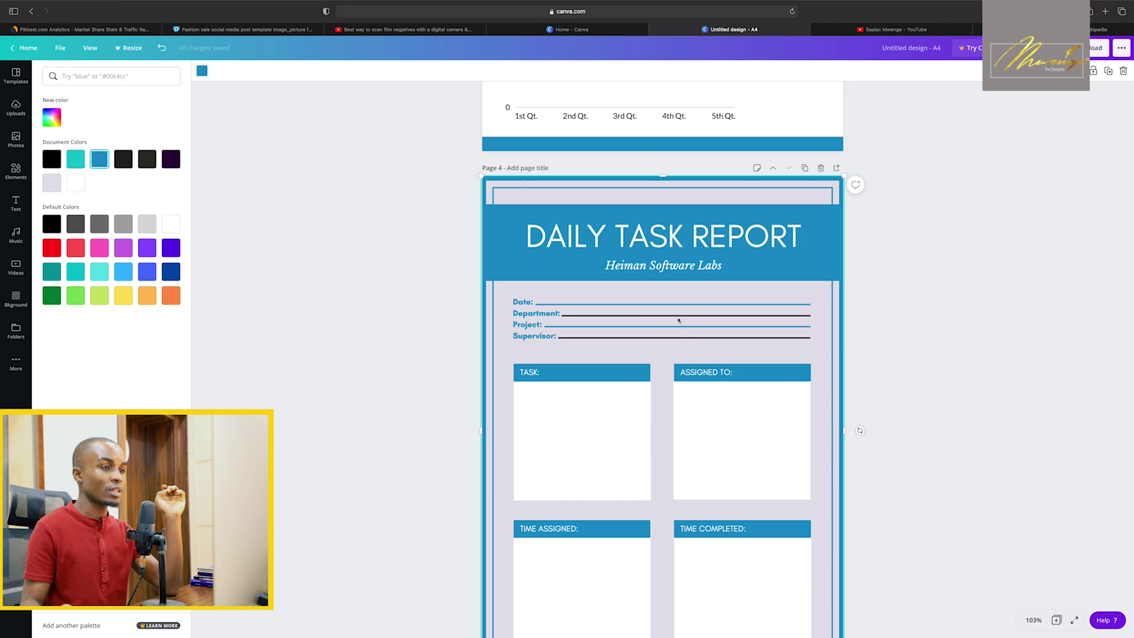
pyautogui.click(678, 317)
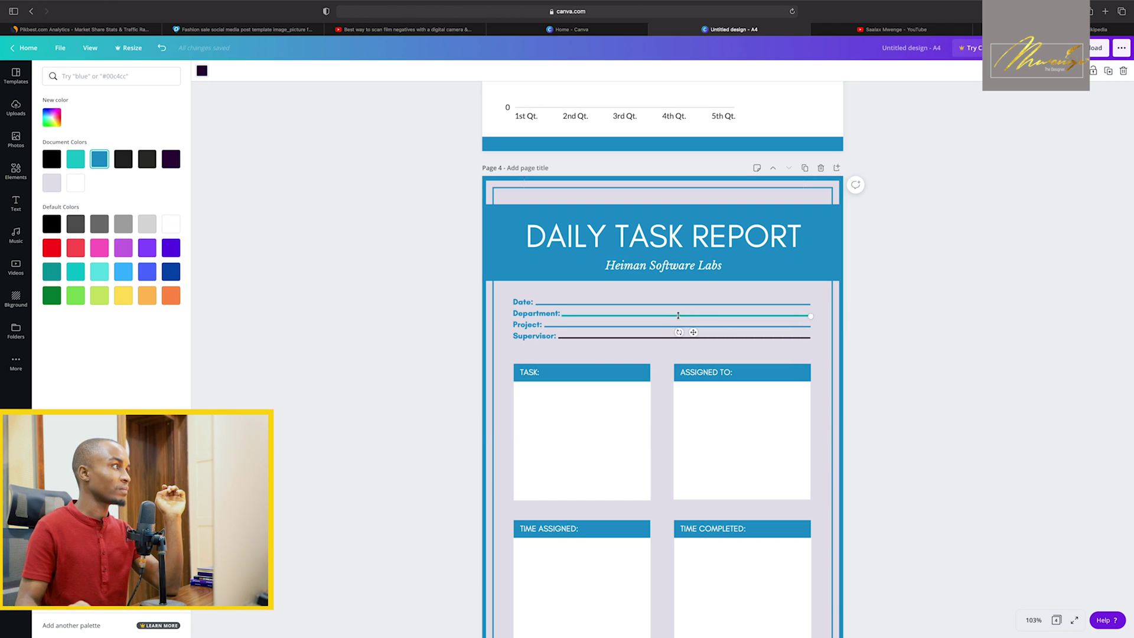
pyautogui.click(107, 163)
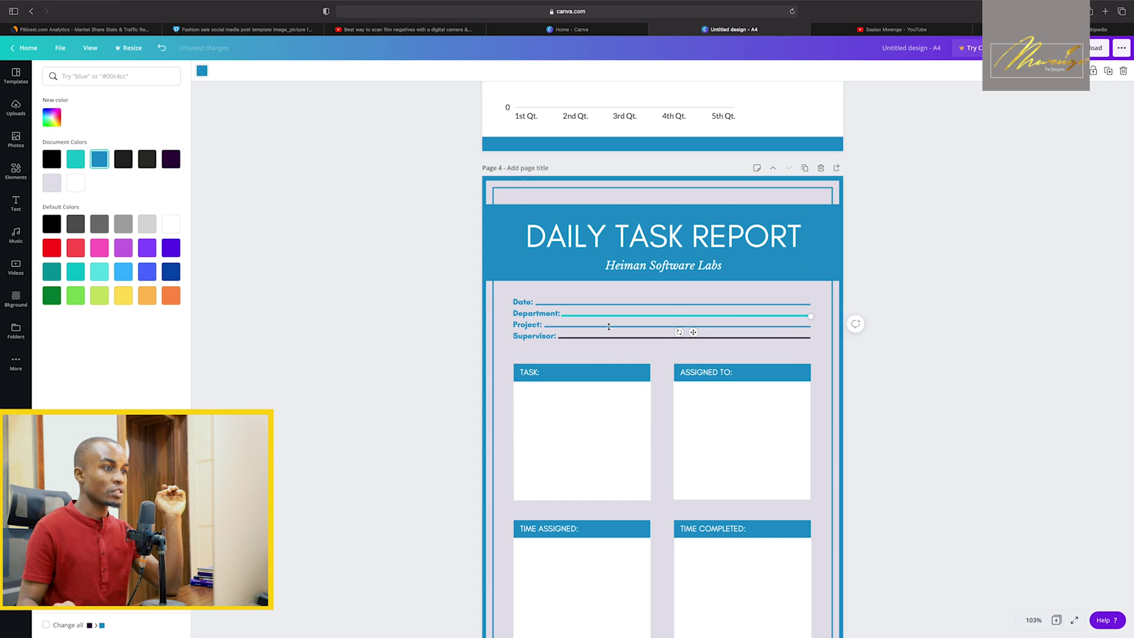
pyautogui.click(608, 337)
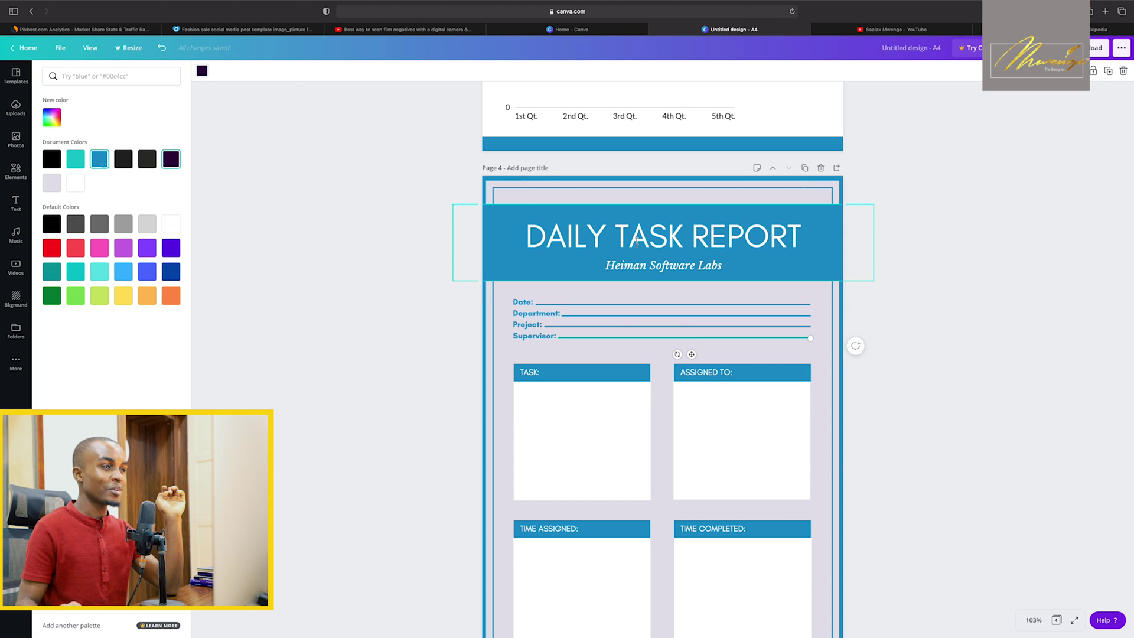